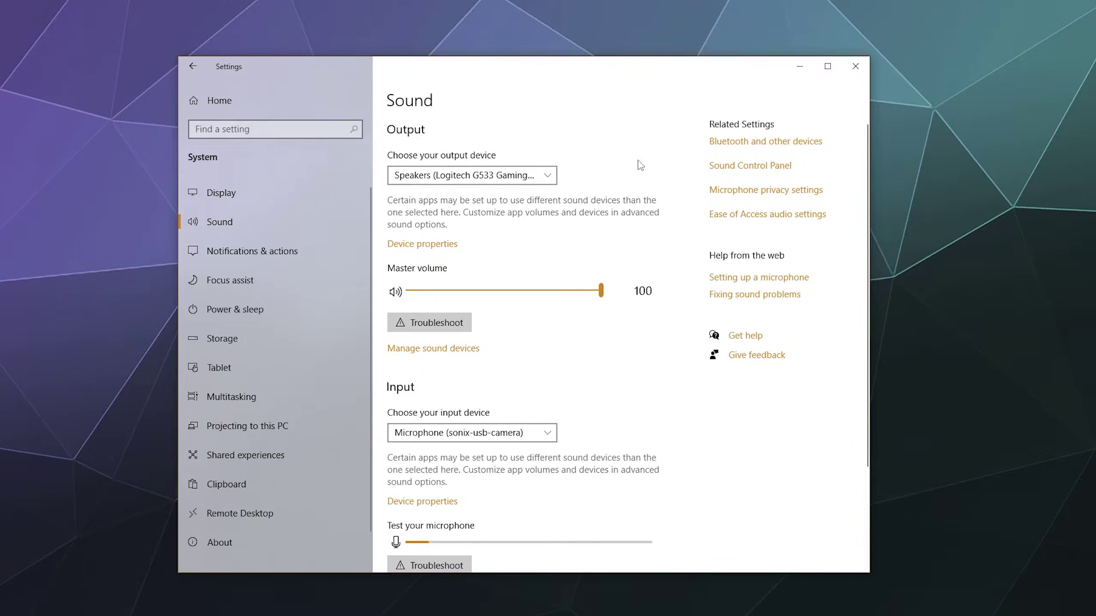
- Scroll through the Sound page to review its output and input sections
scroll(637, 161, down, 3)
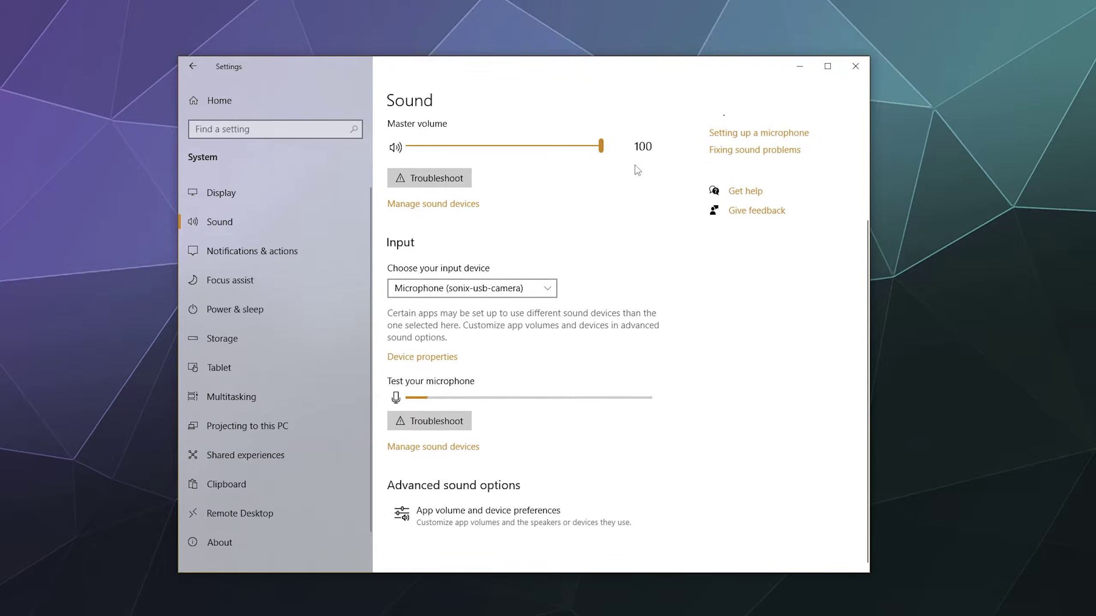
scroll(635, 168, up, 3)
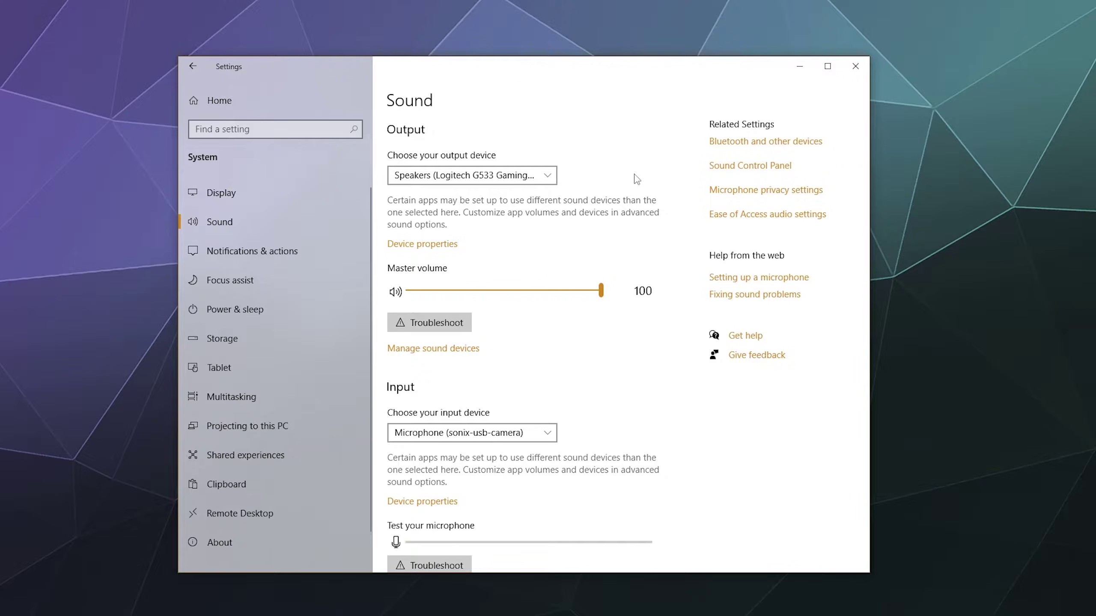
- Check the output device list, keeping the Logitech G533 headset as output
click(513, 177)
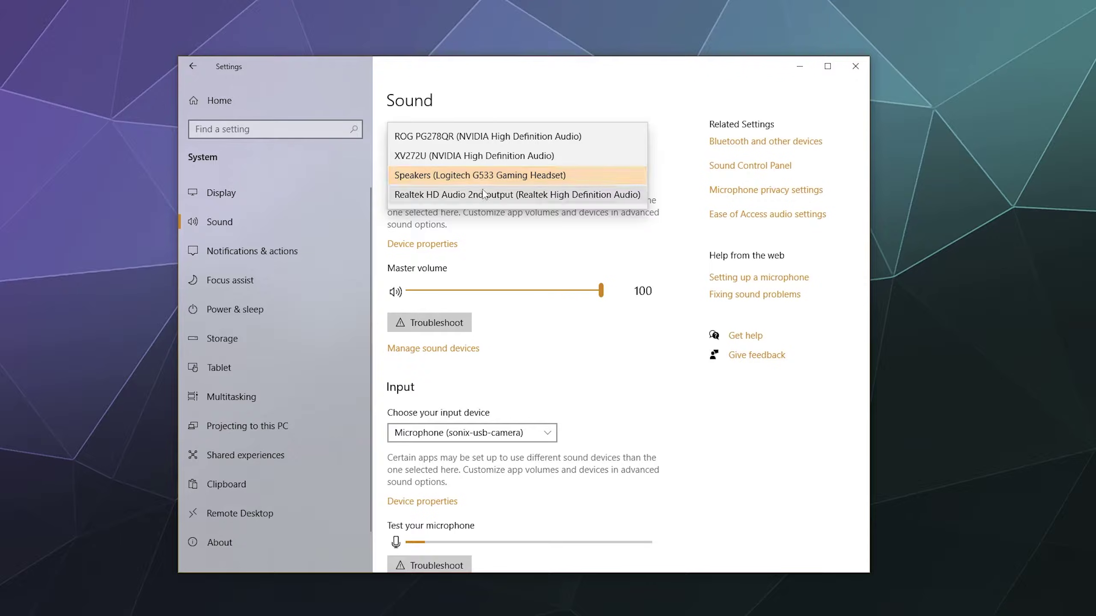
click(672, 107)
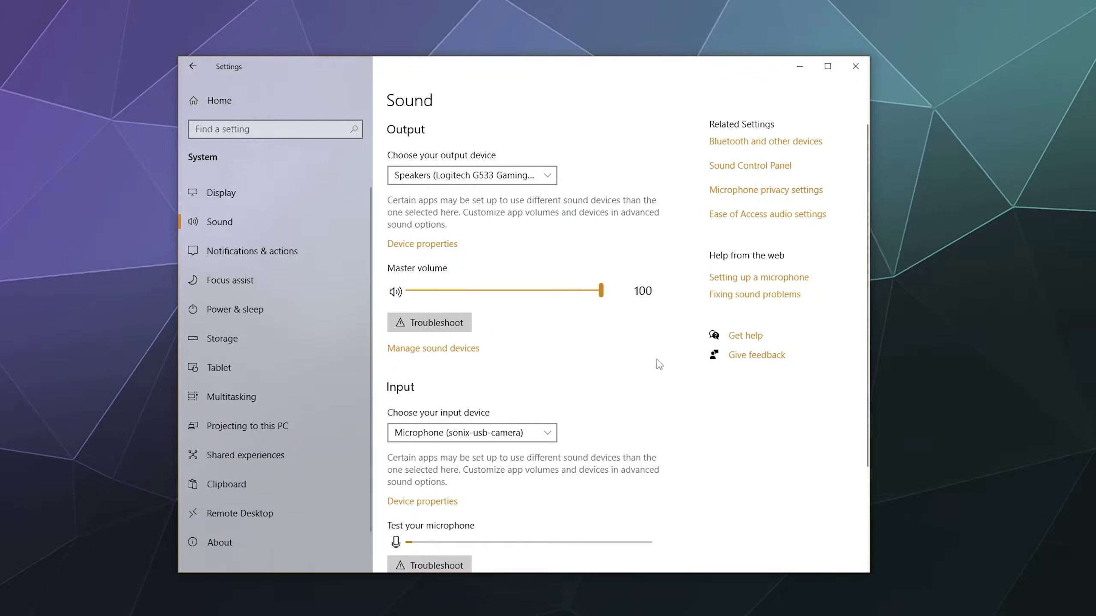
scroll(657, 360, down, 3)
scroll(657, 359, up, 3)
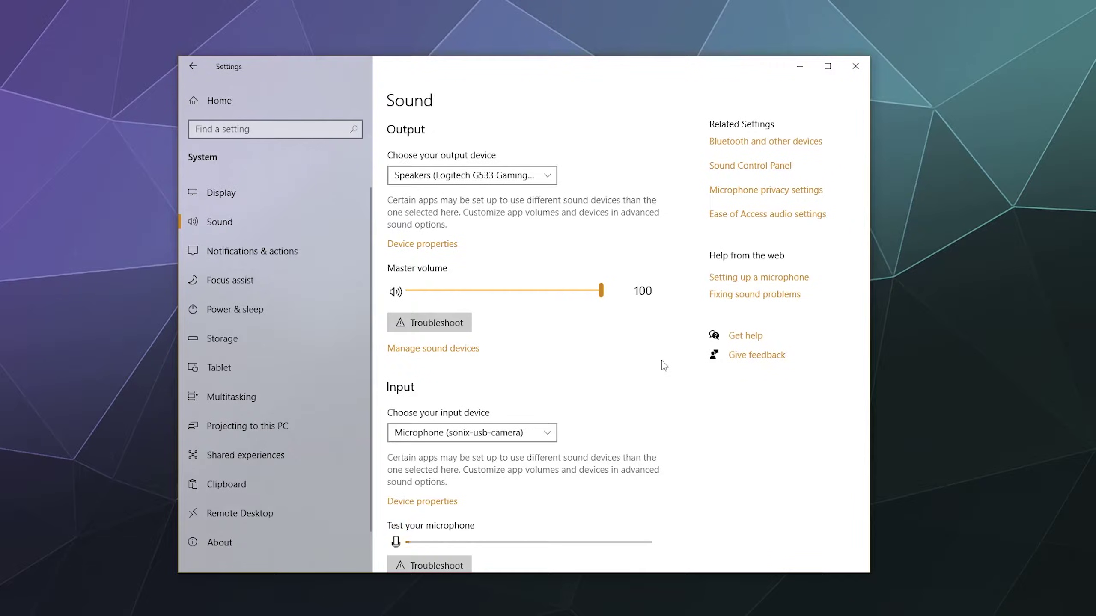
scroll(433, 189, down, 3)
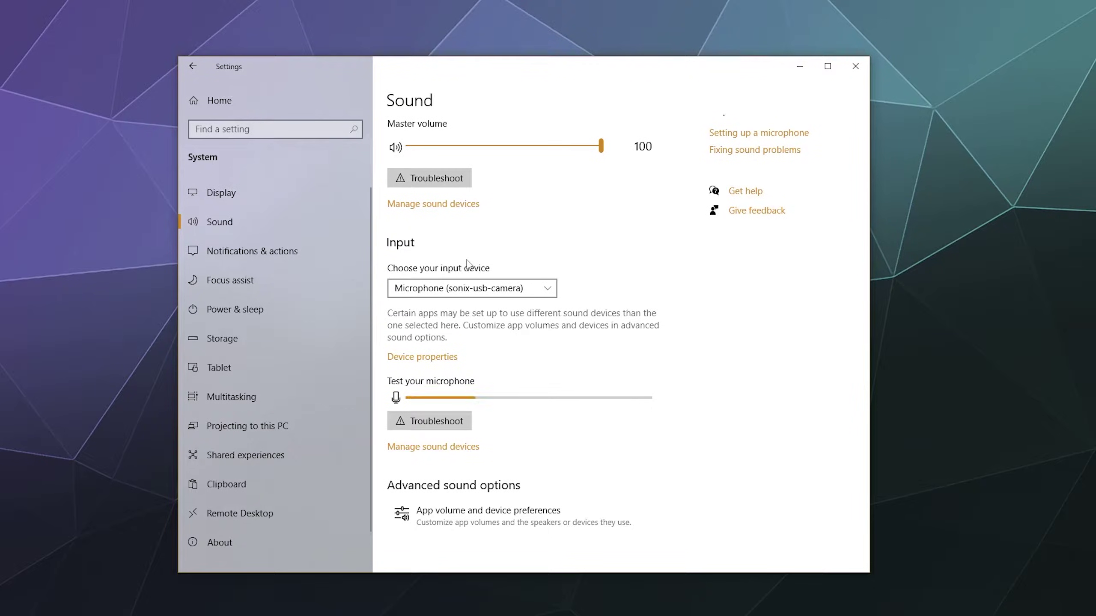
- Choose Microphone (BLUE Yeti PRO) as the input device
click(481, 290)
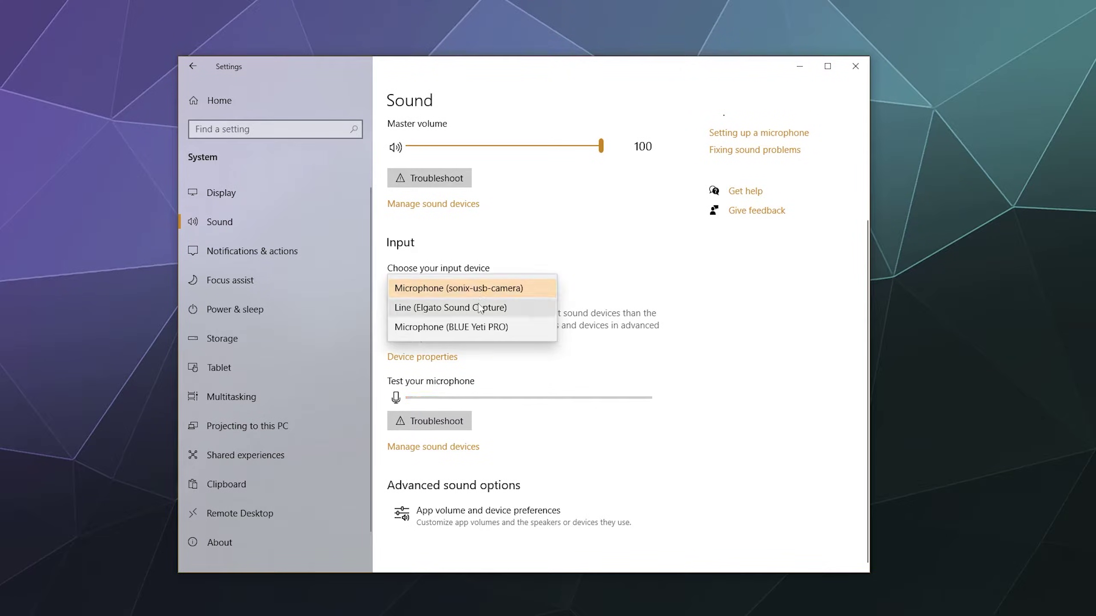
click(472, 327)
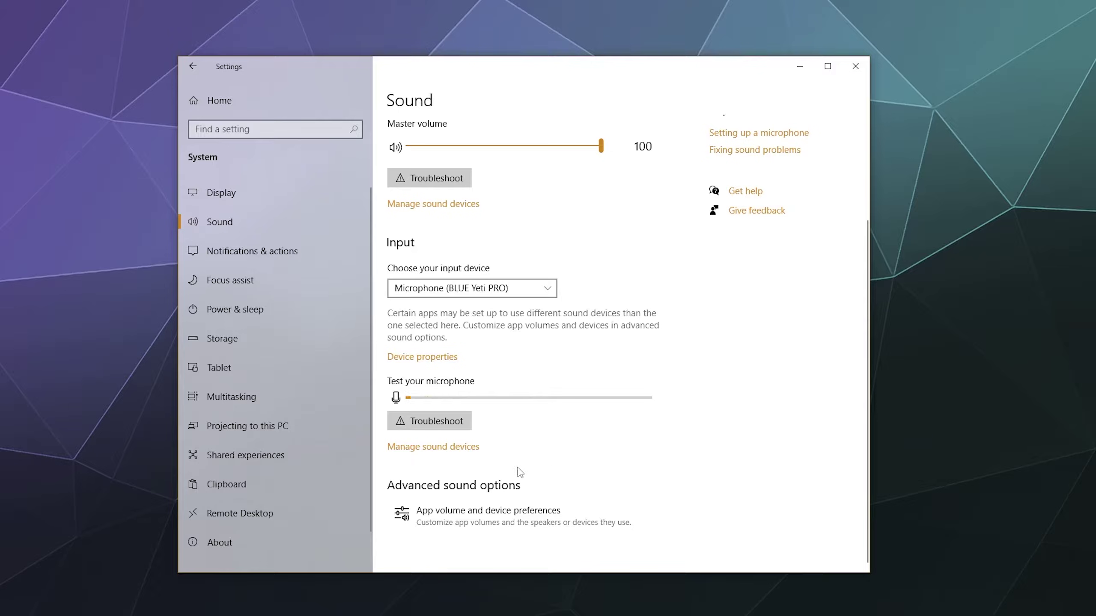
scroll(515, 469, up, 3)
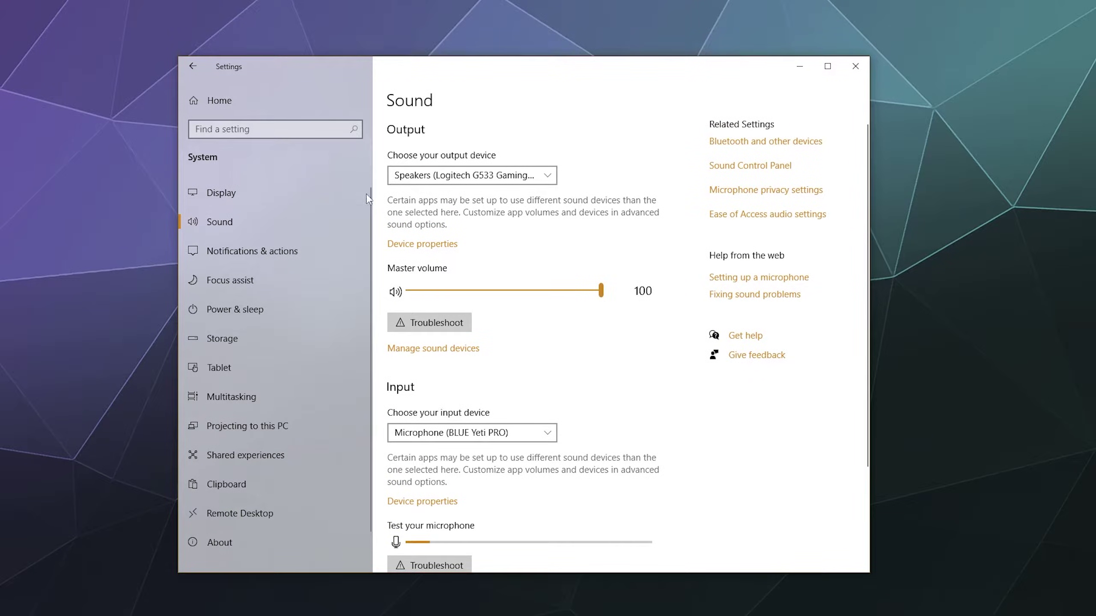
- Lower the BLUE Yeti PRO microphone's volume from 82 to 80 in its device properties
scroll(422, 254, down, 3)
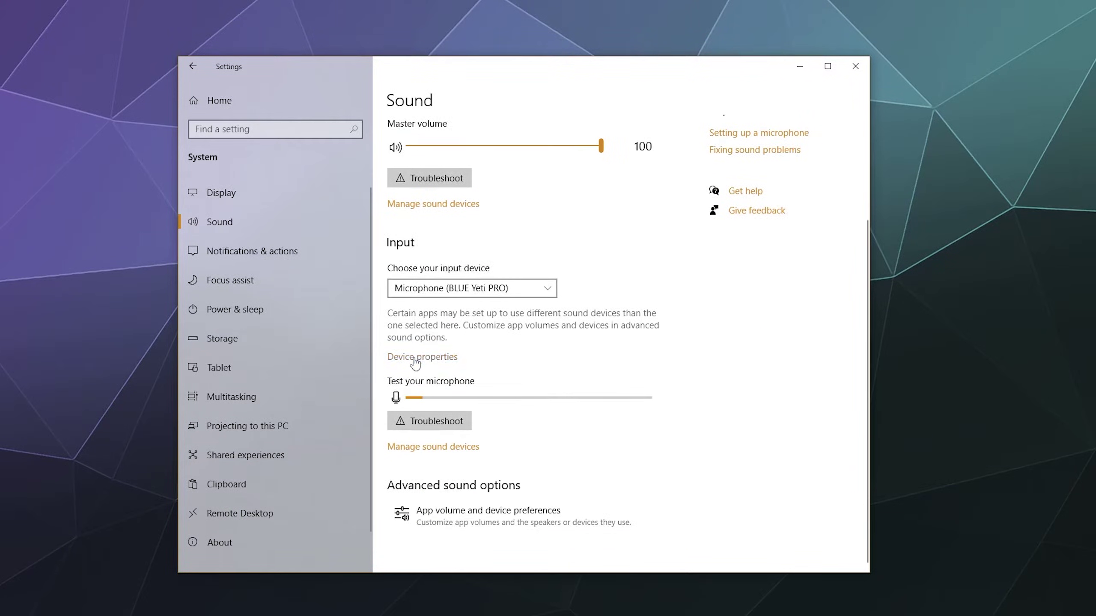
click(416, 361)
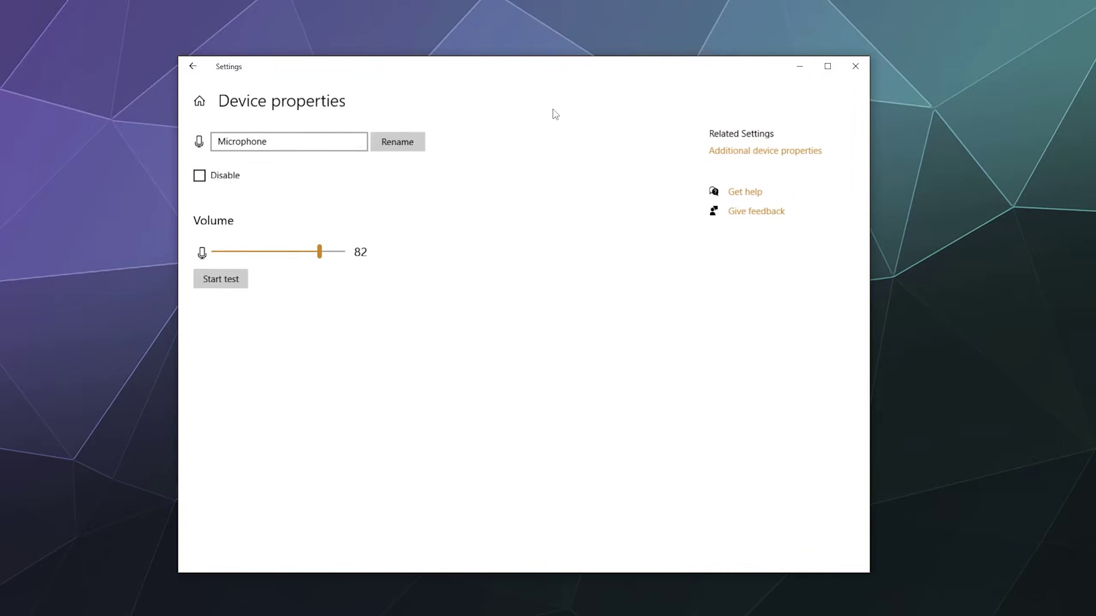
mouse_move(320, 253)
mouse_down()
mouse_move(345, 254)
mouse_move(304, 266)
mouse_move(321, 268)
mouse_up()
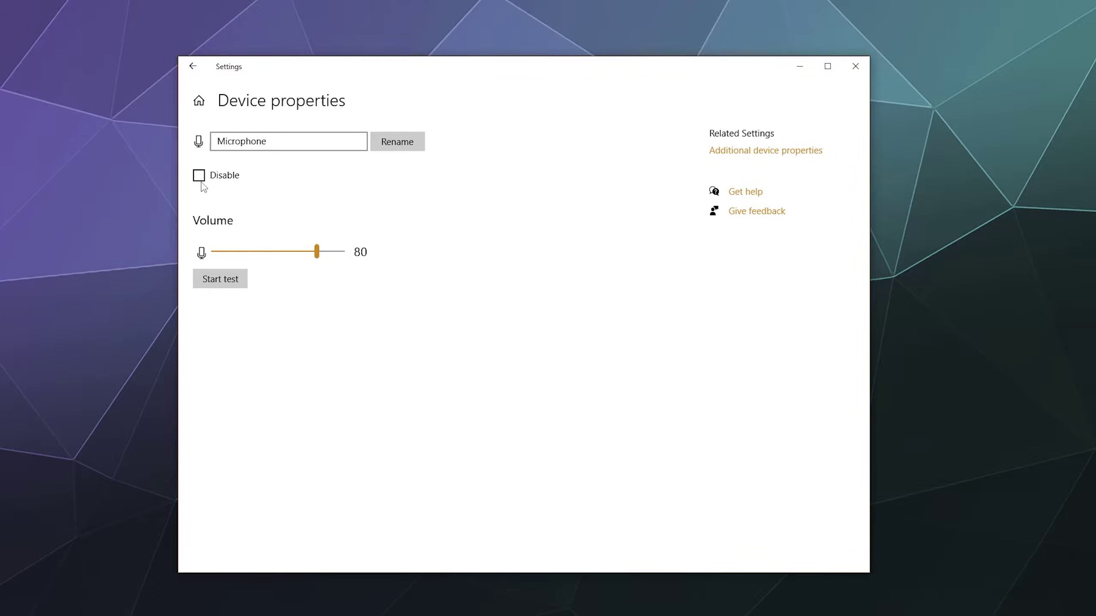
click(193, 67)
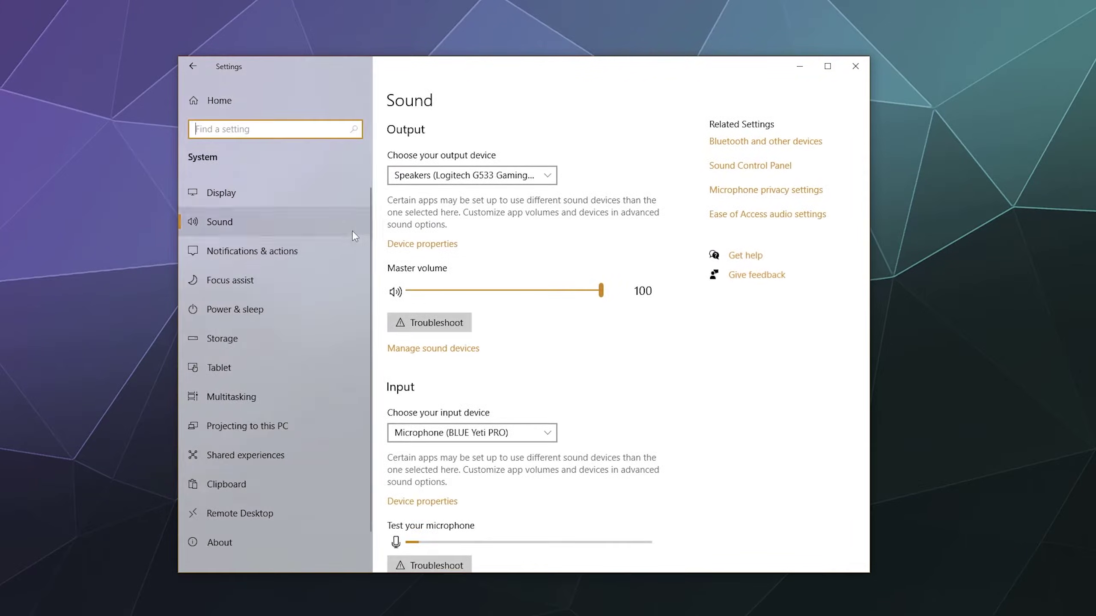
click(427, 246)
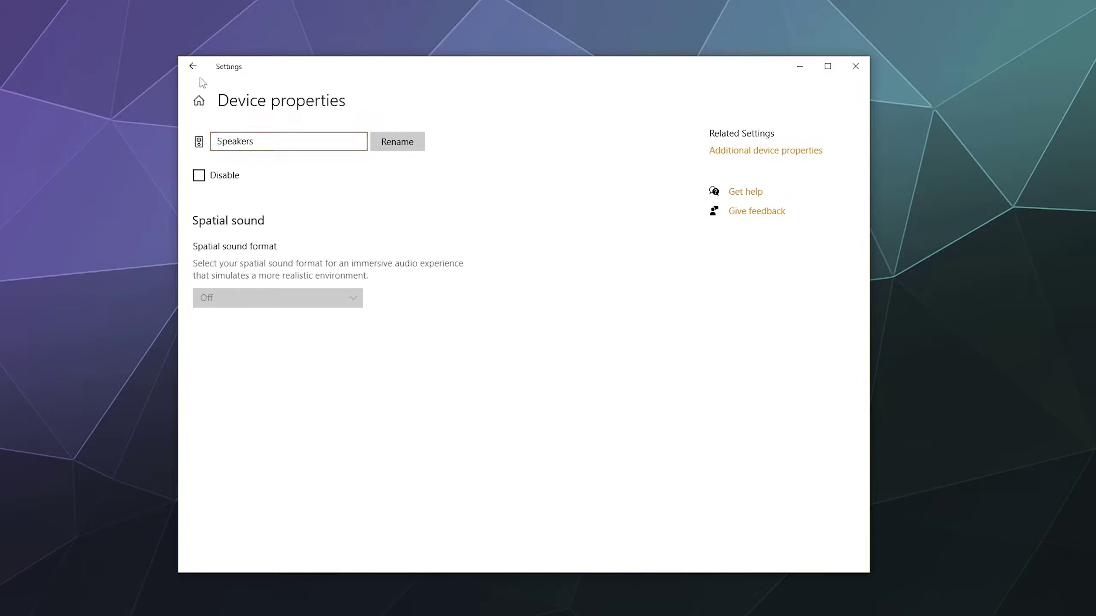
click(192, 66)
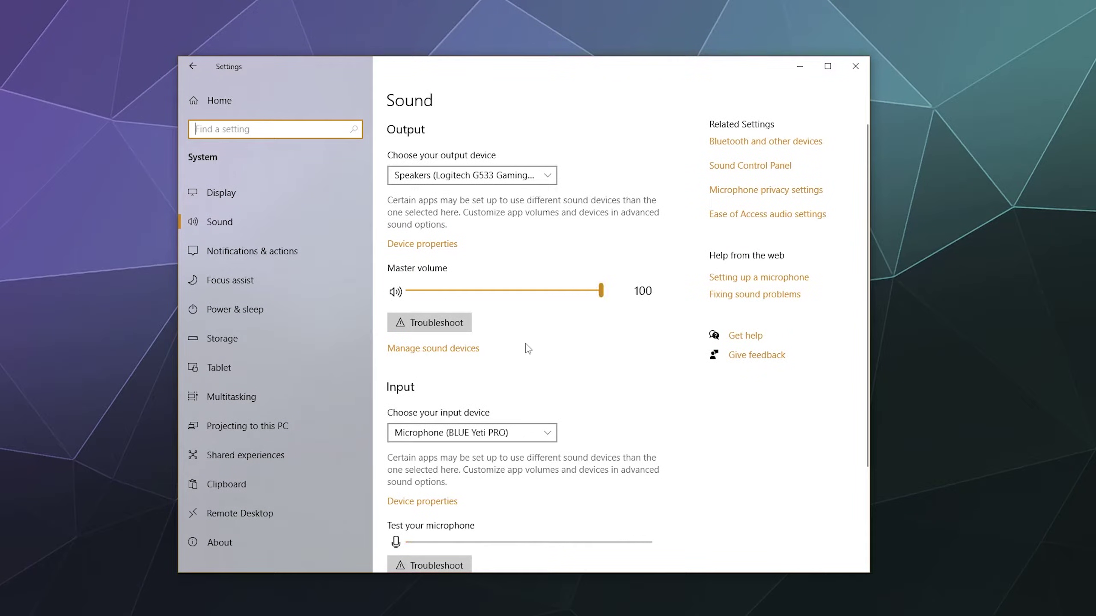
scroll(702, 379, down, 3)
scroll(690, 391, up, 3)
click(442, 350)
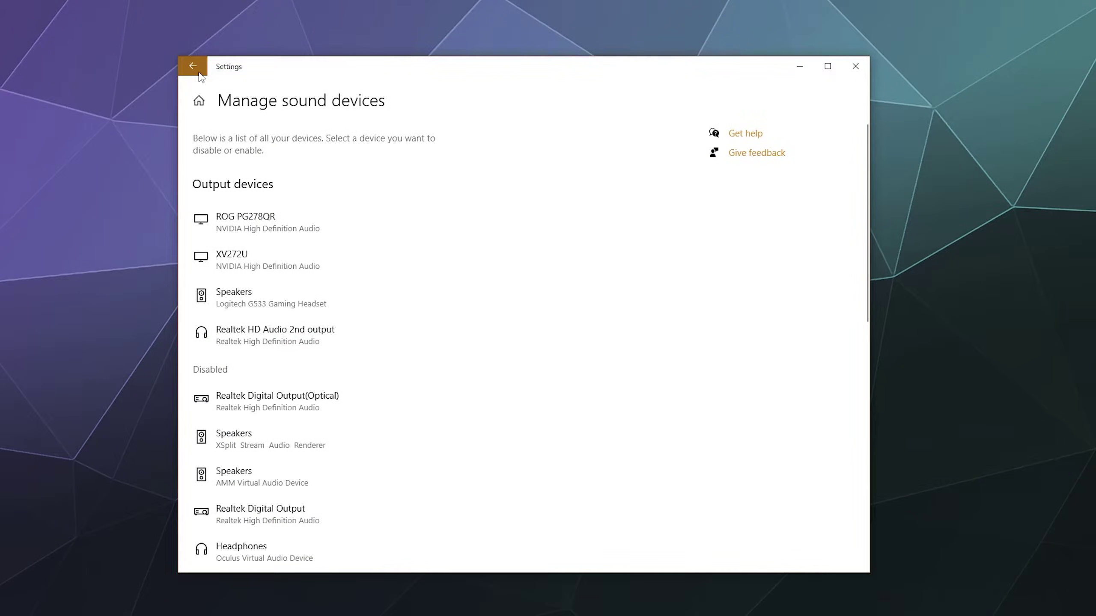
scroll(304, 294, down, 8)
scroll(219, 259, up, 8)
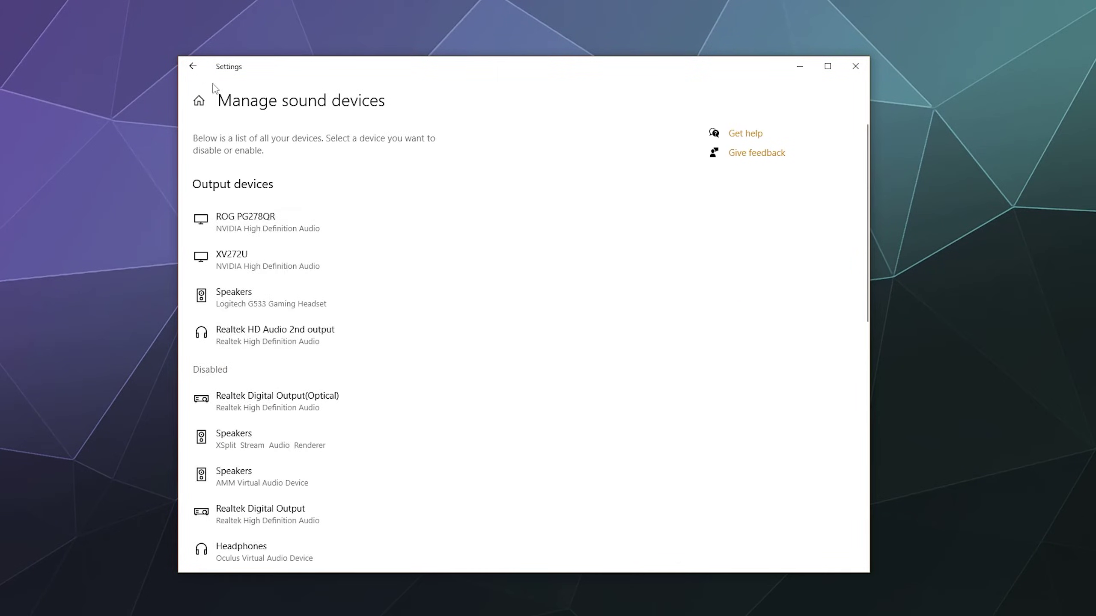
click(193, 66)
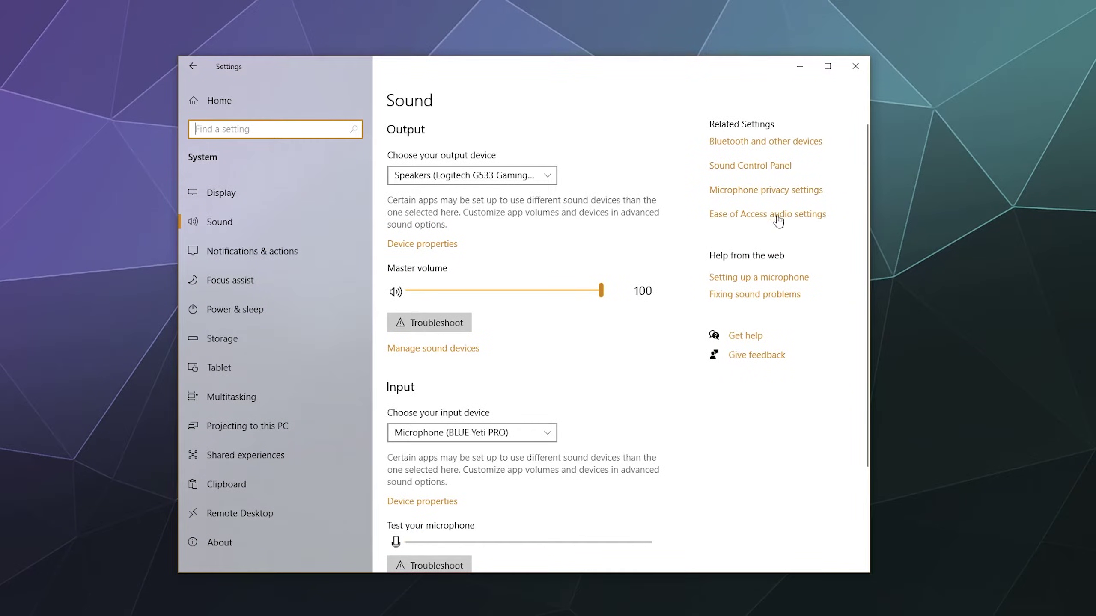
- Open the classic Sound control panel and move it to the screen centre
click(753, 171)
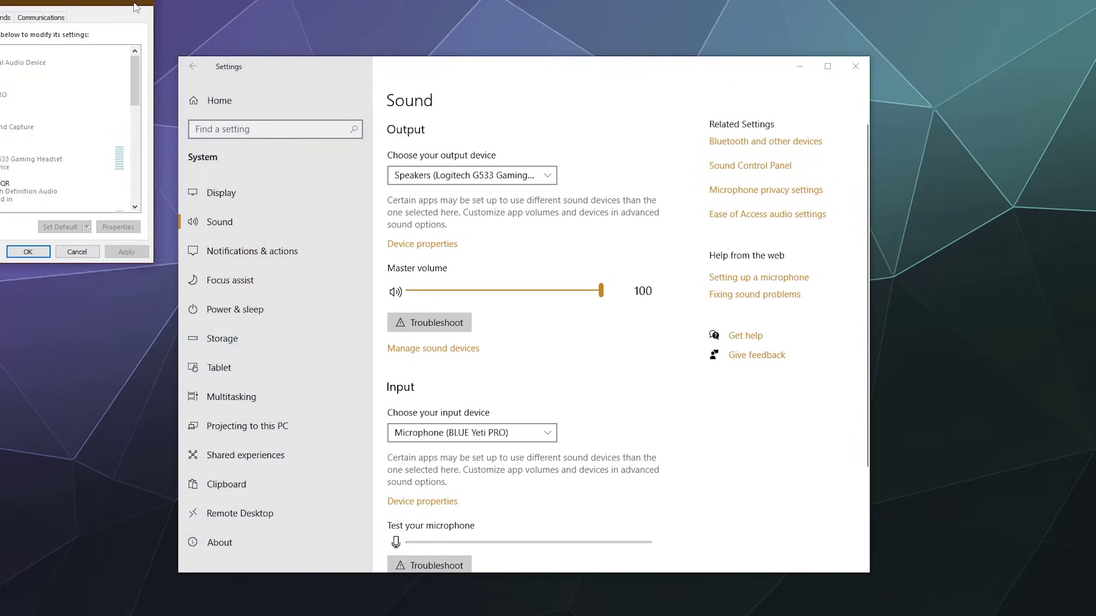
drag(133, 5, 632, 179)
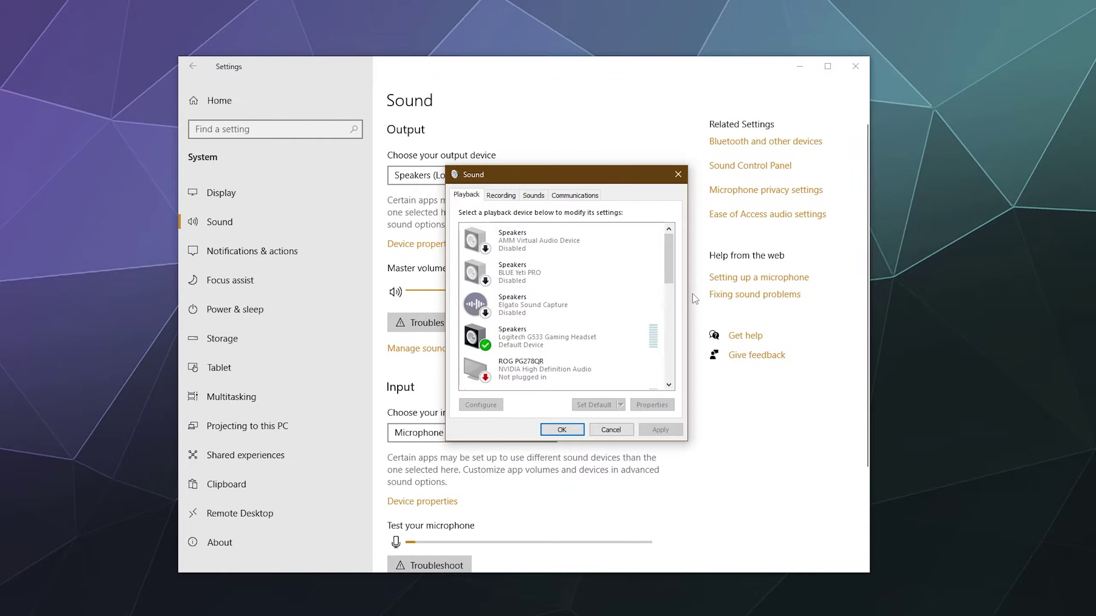
mouse_move(667, 272)
mouse_down()
mouse_move(667, 341)
mouse_move(668, 263)
mouse_up()
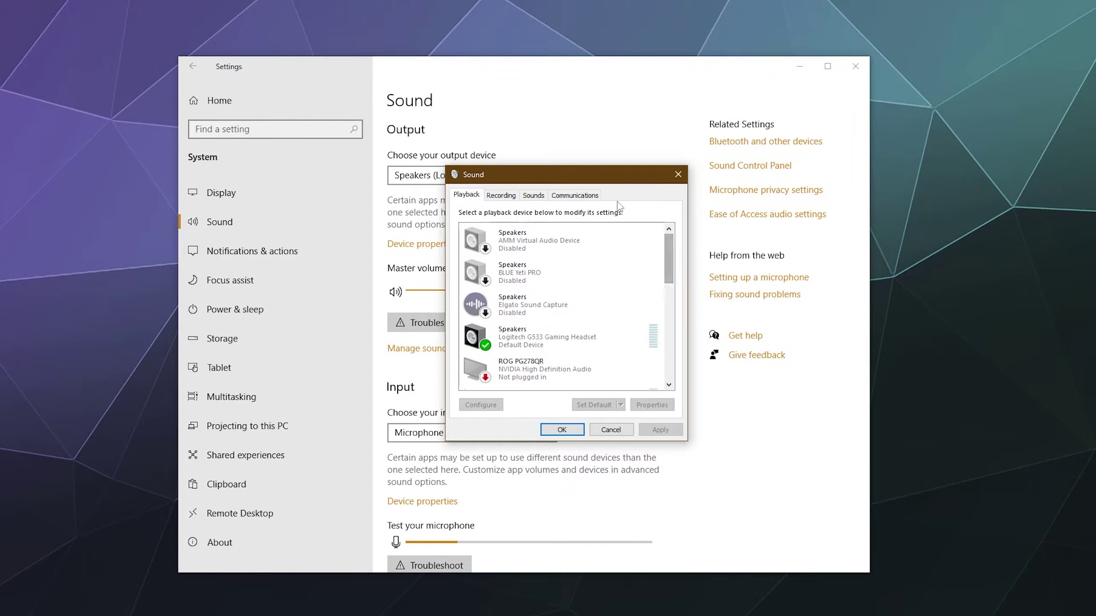
- Browse the Recording, Sounds and Communications tabs, ending back on Playback
click(513, 196)
click(534, 196)
click(570, 198)
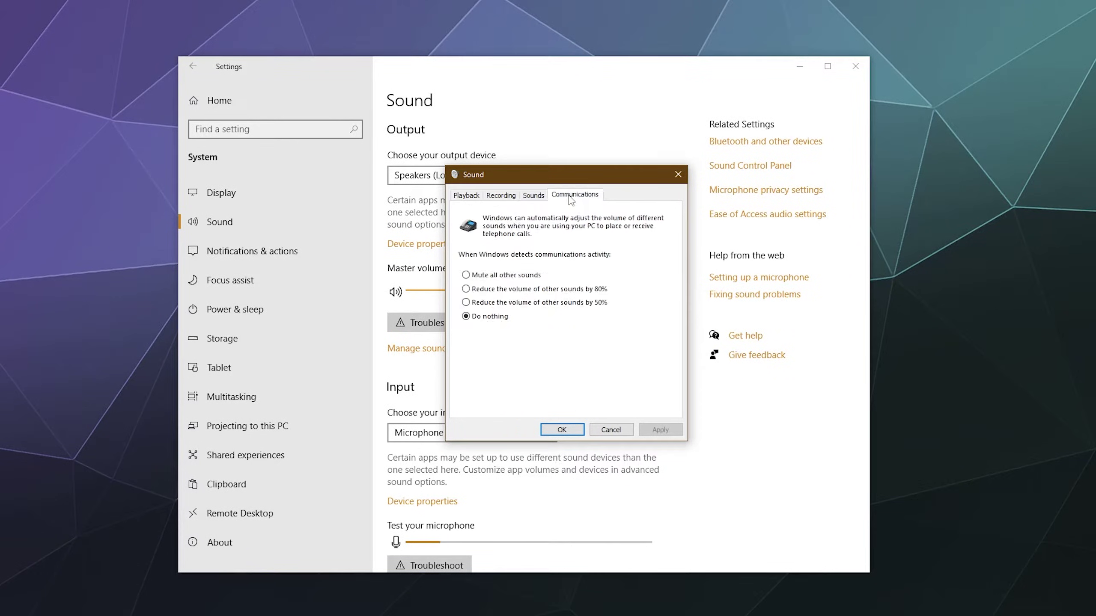
click(466, 198)
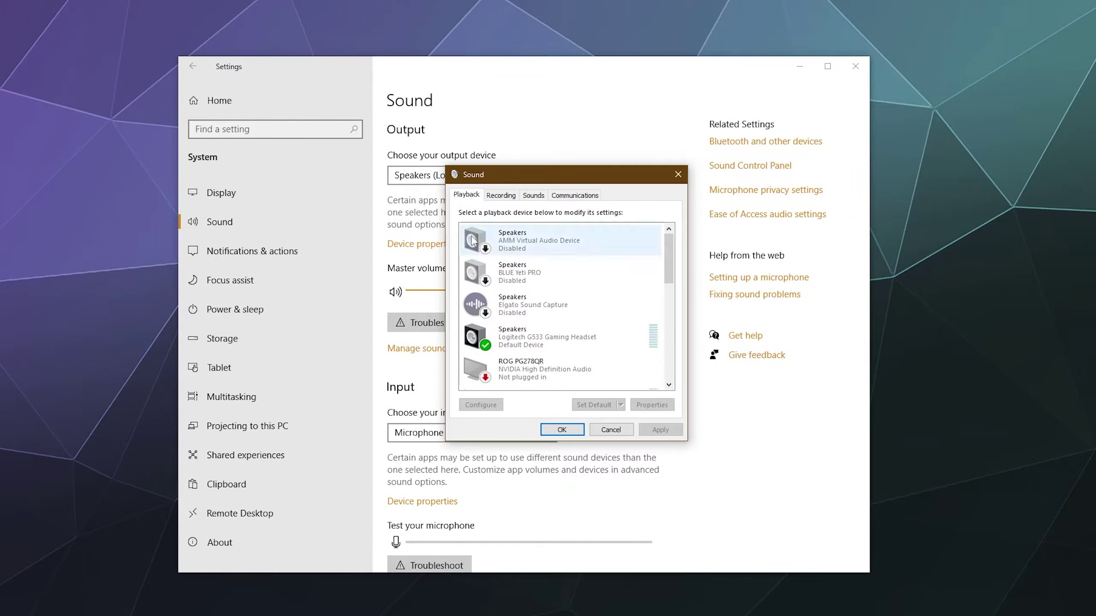
- Check the Logitech G533 headset's options, keeping it the default communication device
right_click(530, 336)
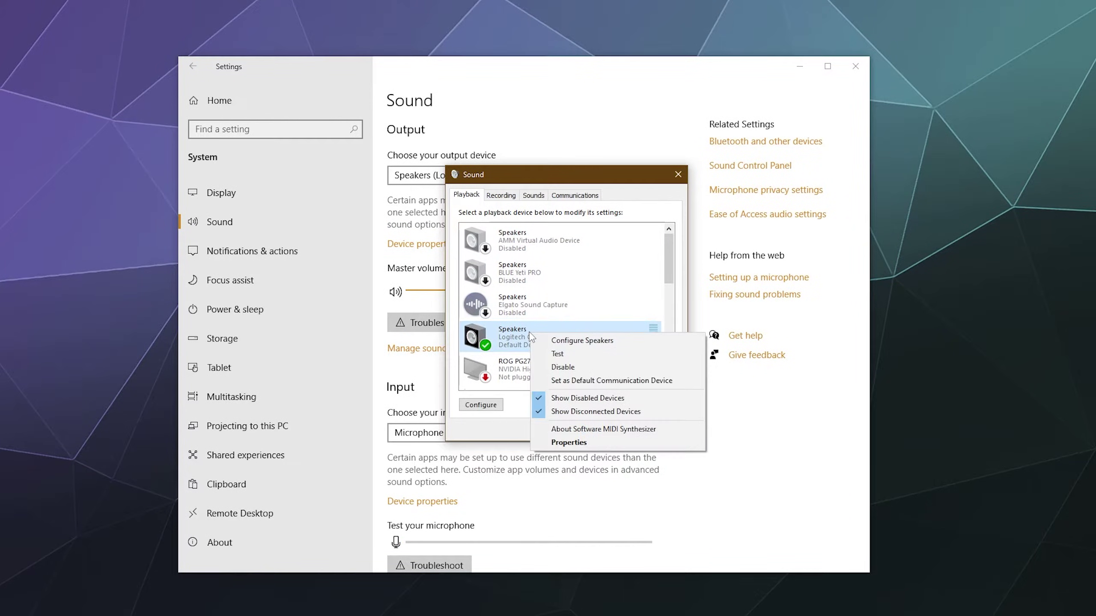
click(595, 380)
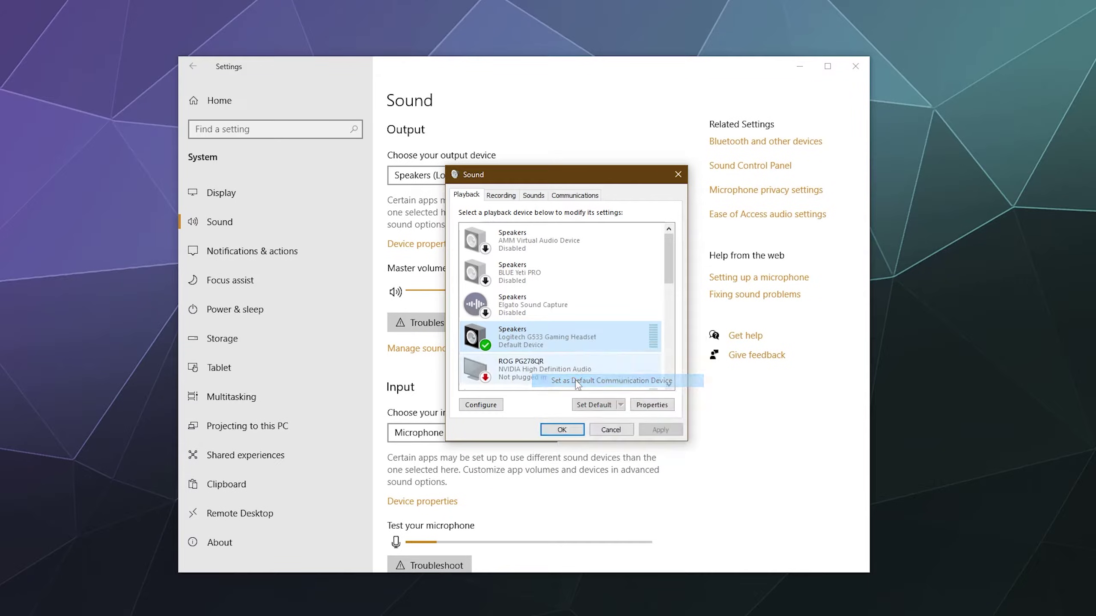
right_click(545, 339)
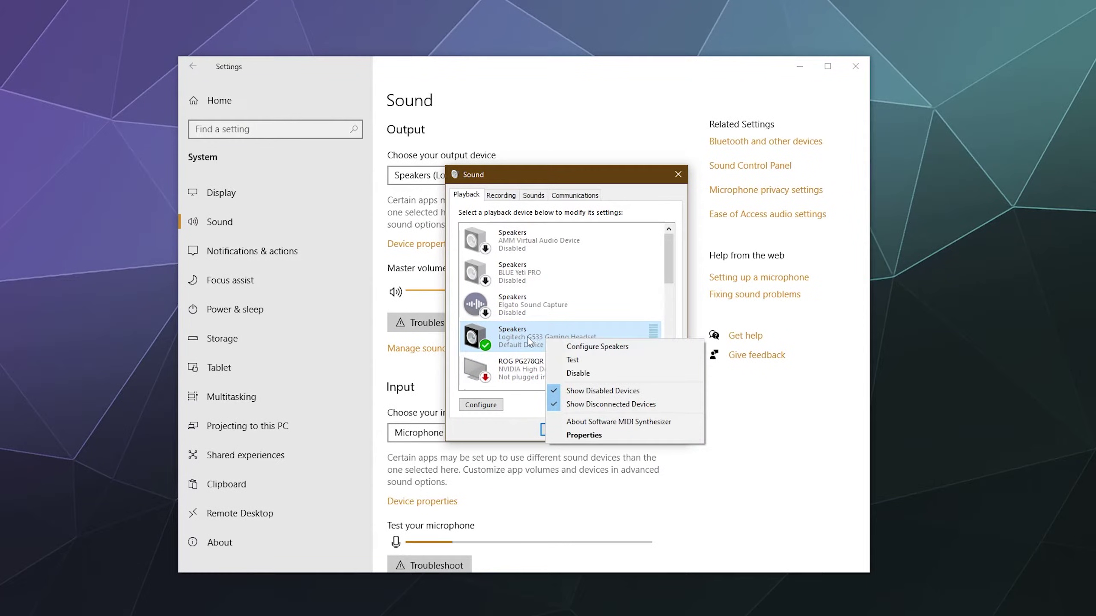
click(561, 270)
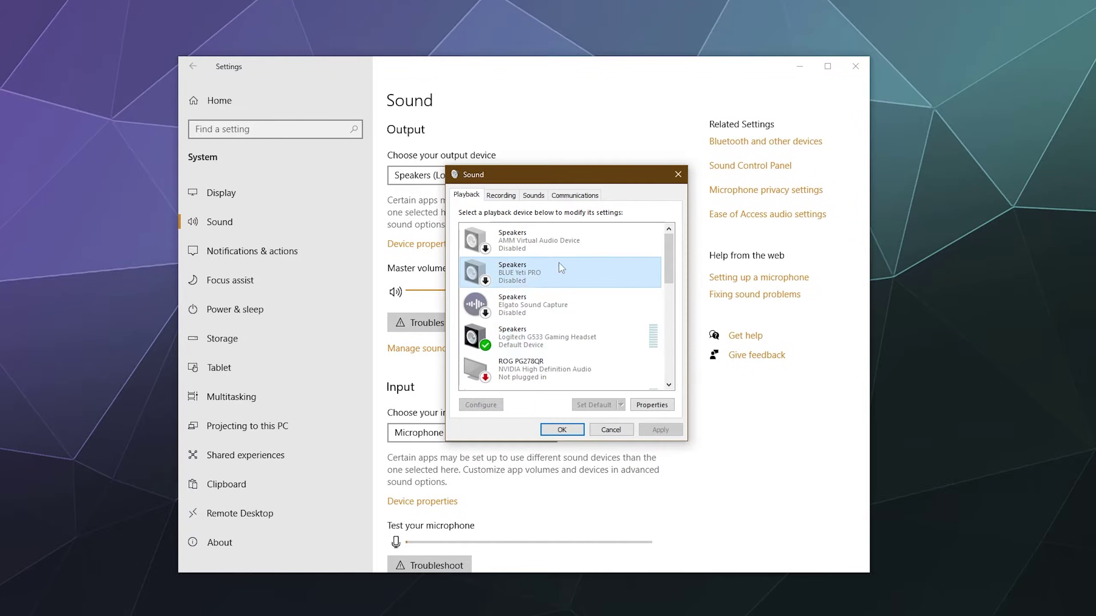
scroll(517, 328, down, 1)
scroll(501, 385, down, 1)
- Inspect the ROG PG278QR and Logitech headset options without changes, then scroll the playback list
click(524, 363)
right_click(523, 363)
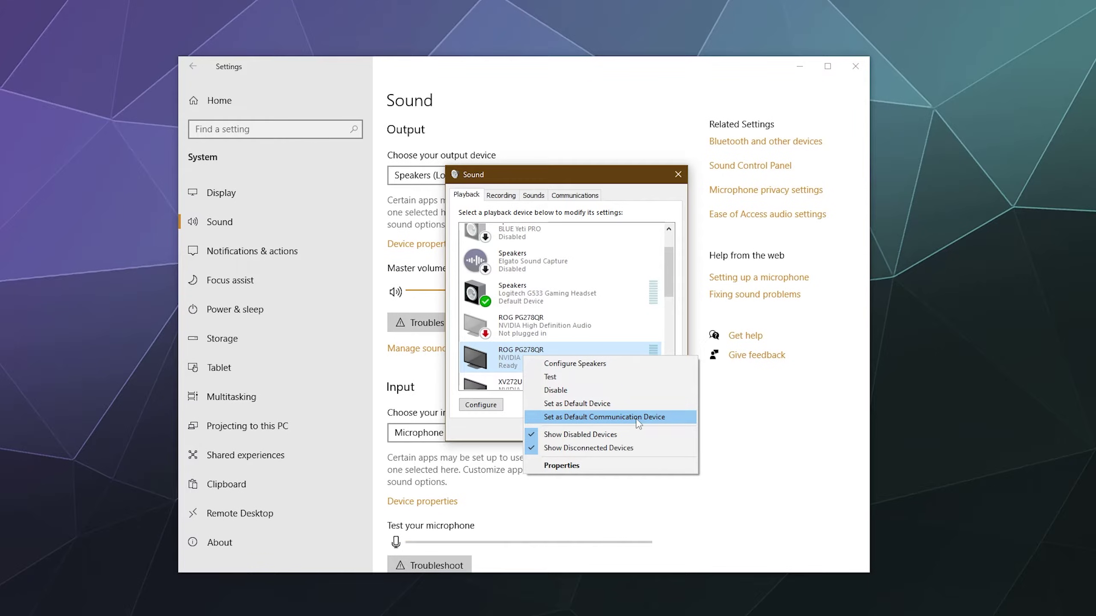
click(571, 294)
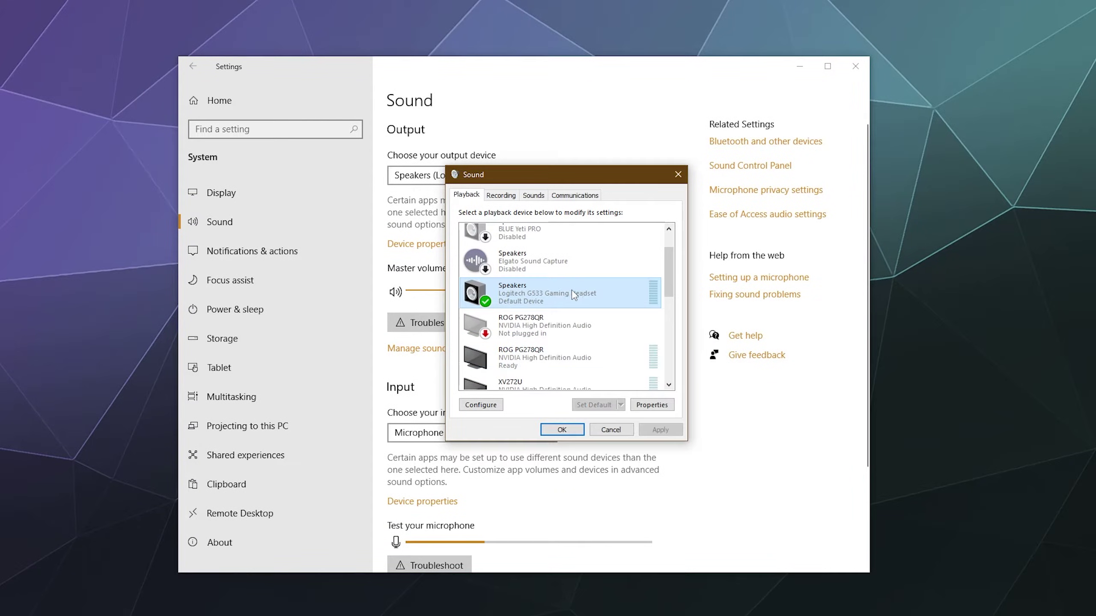
right_click(572, 291)
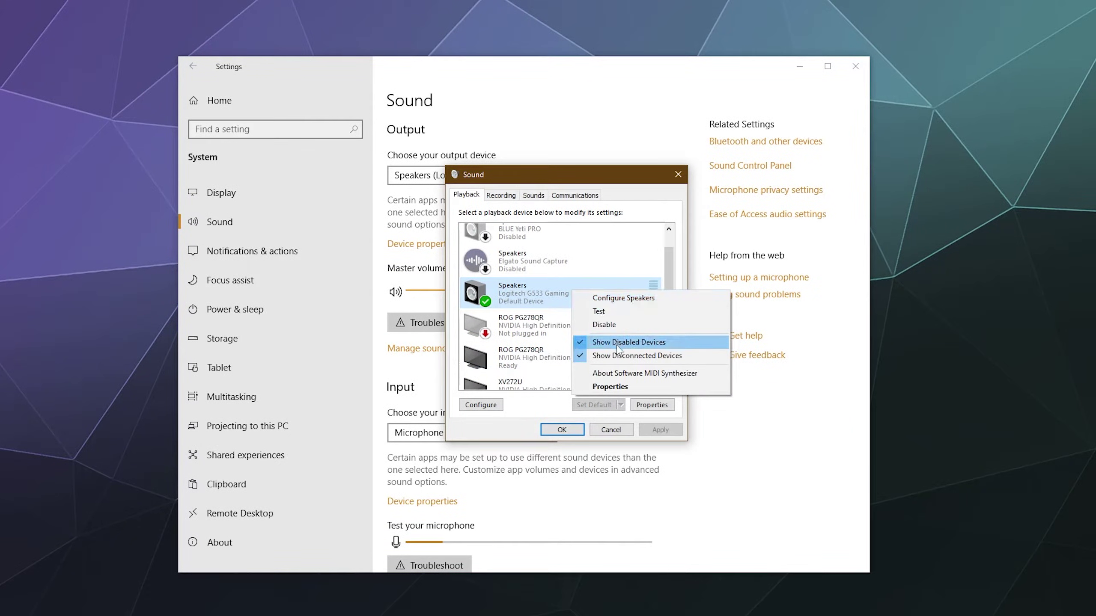
click(546, 303)
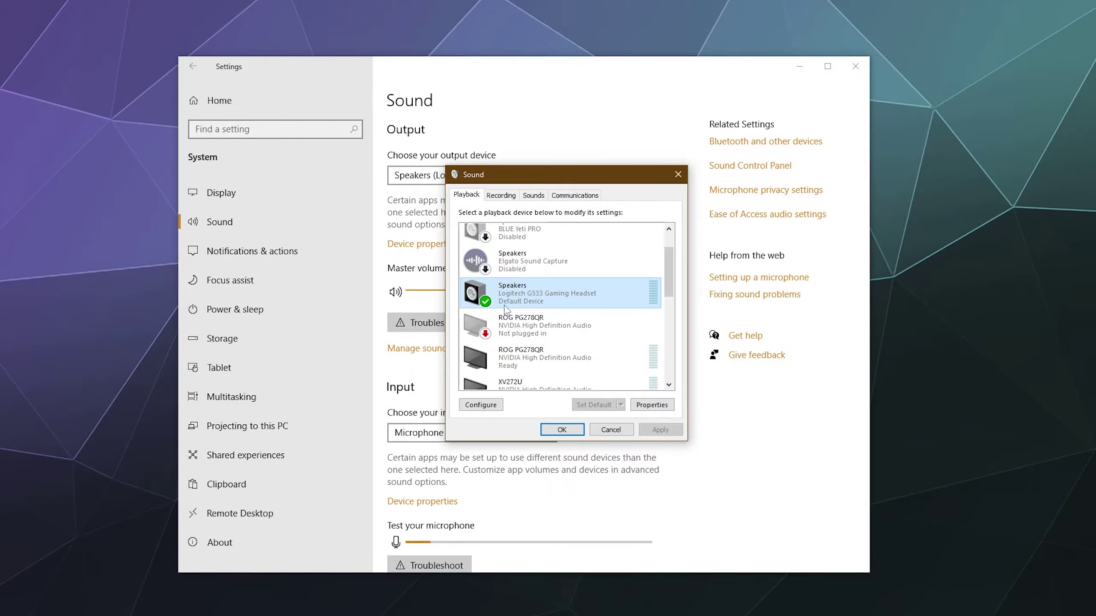
right_click(526, 303)
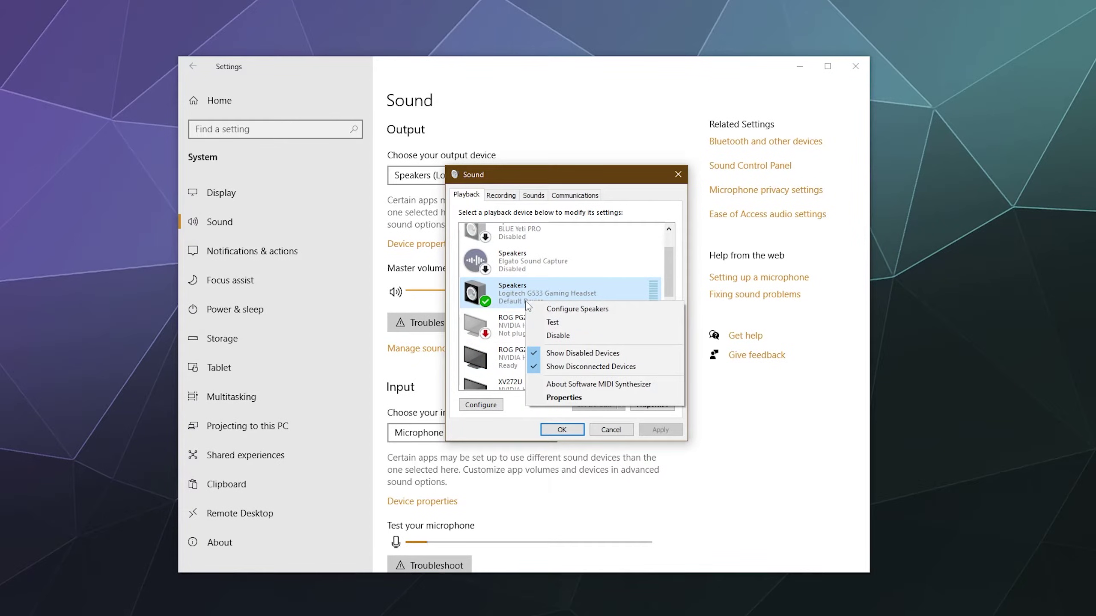
click(534, 293)
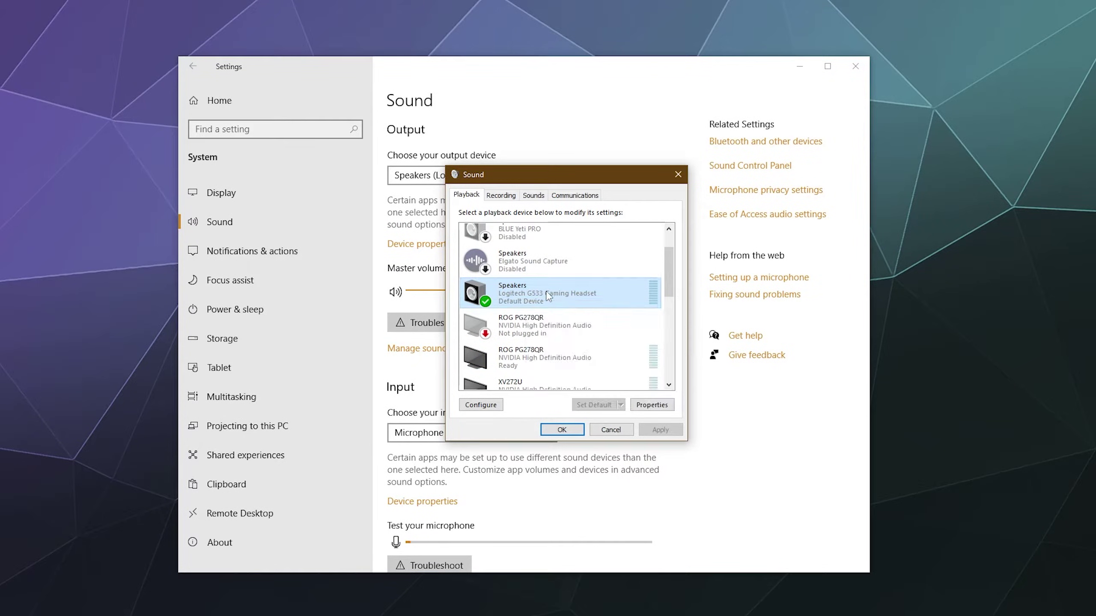
scroll(549, 297, down, 3)
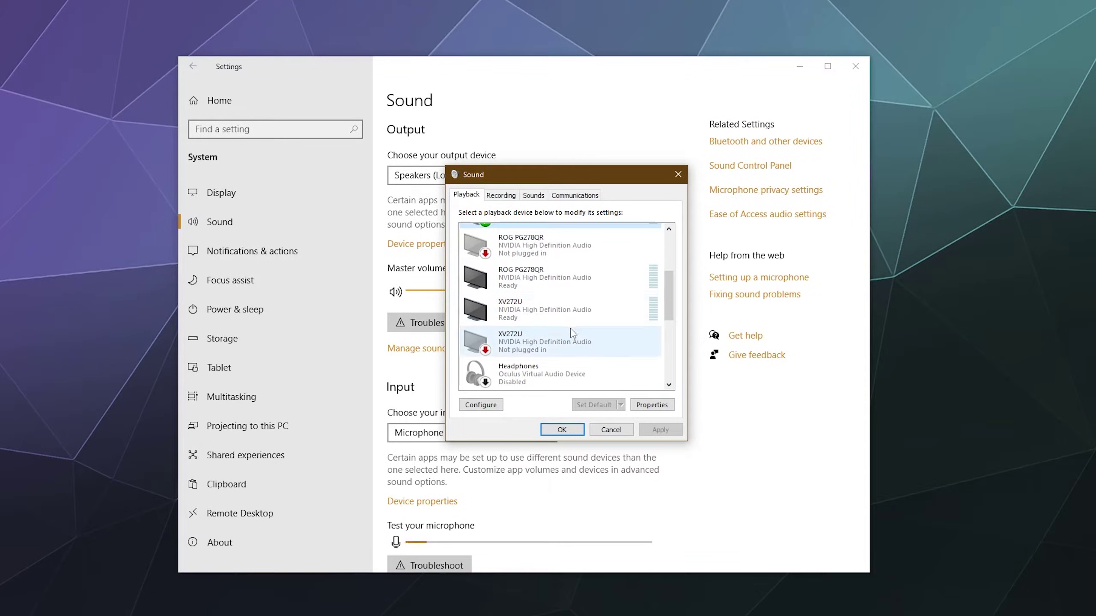
scroll(572, 326, down, 1)
scroll(572, 325, down, 5)
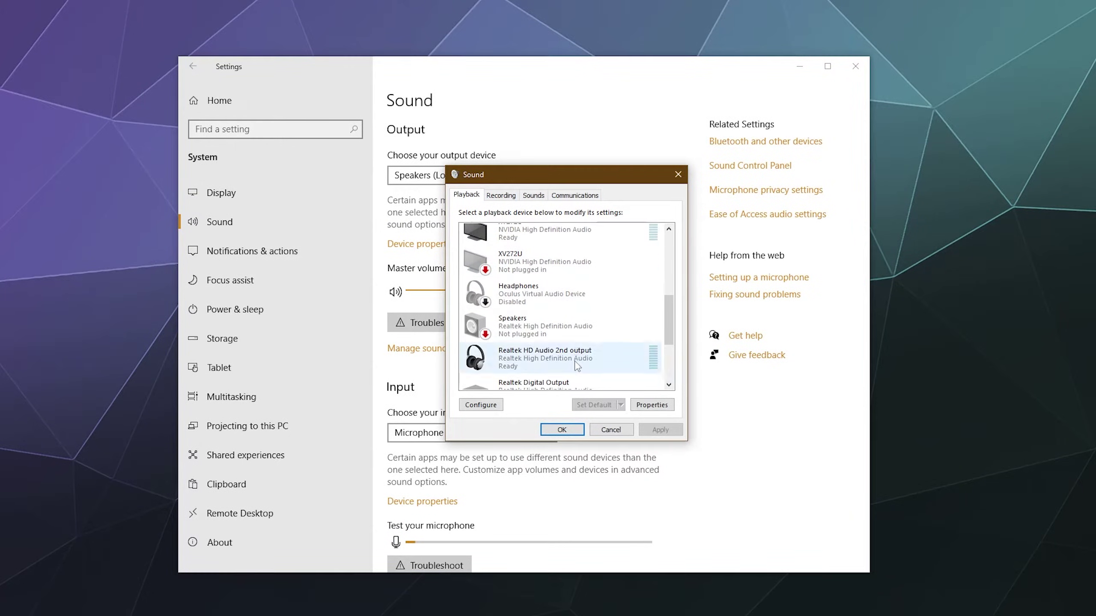
scroll(577, 365, up, 10)
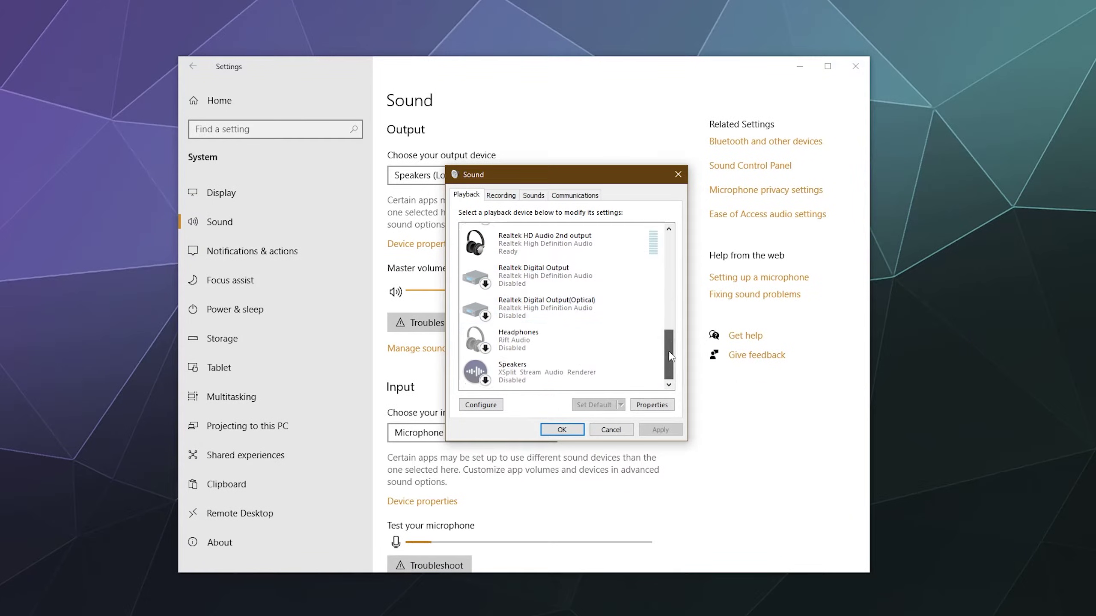
- Select the sonix-usb-camera Microphone at the bottom of the Recording devices list
click(501, 195)
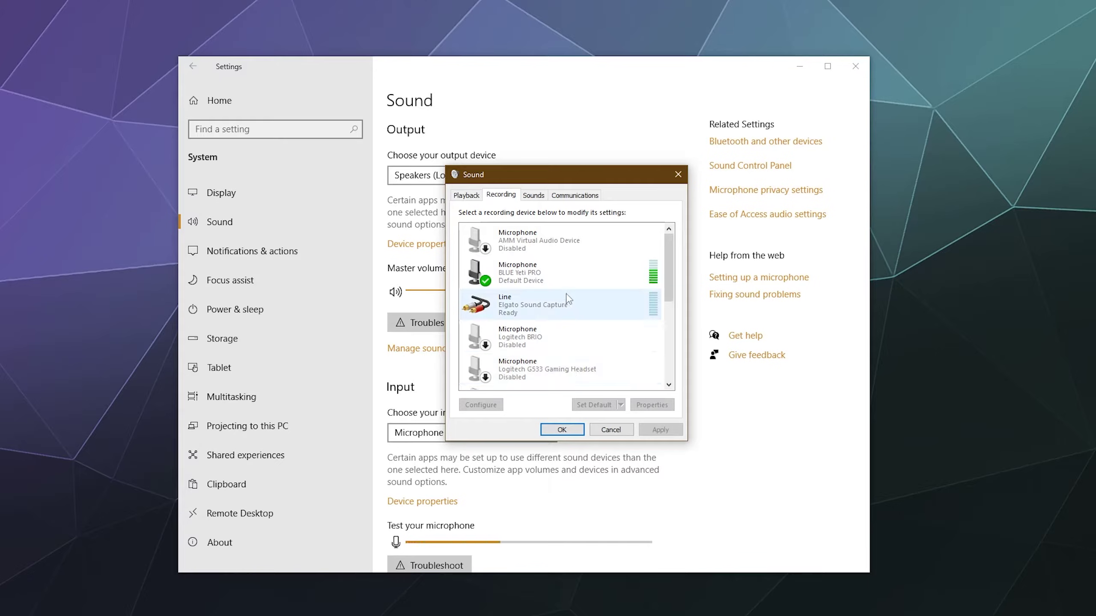
scroll(673, 275, down, 5)
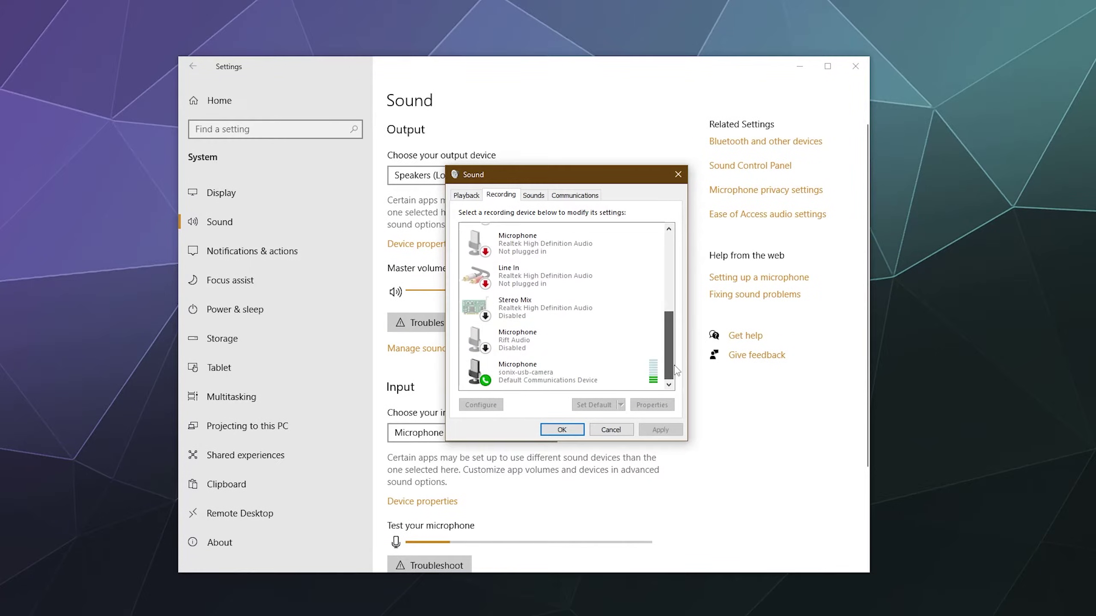
click(512, 379)
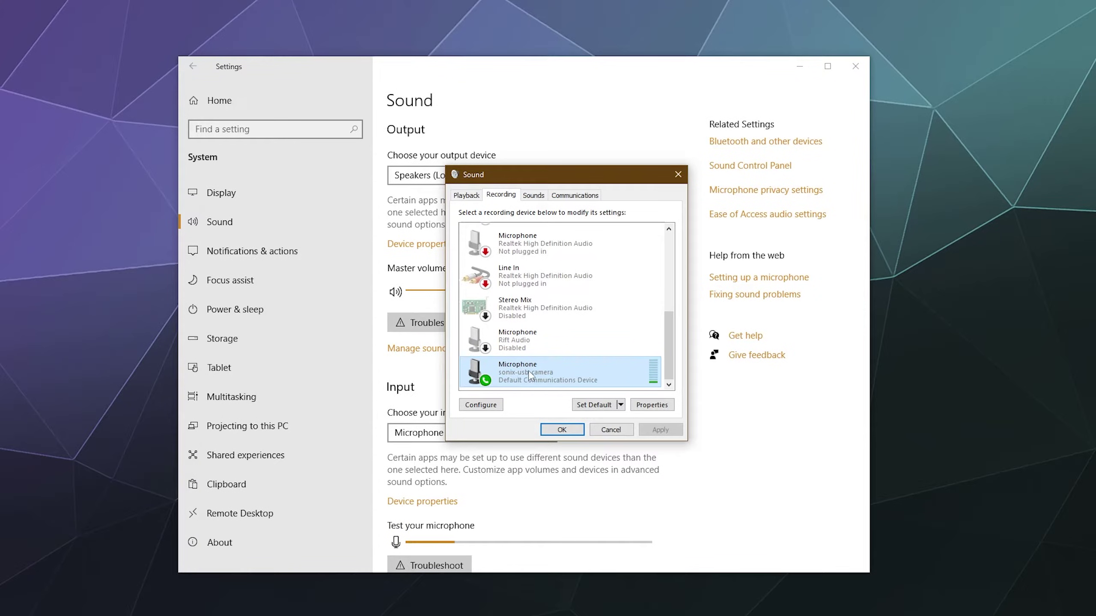
- Disable the sonix-usb-camera microphone, re-enable it, then disable it again
right_click(578, 373)
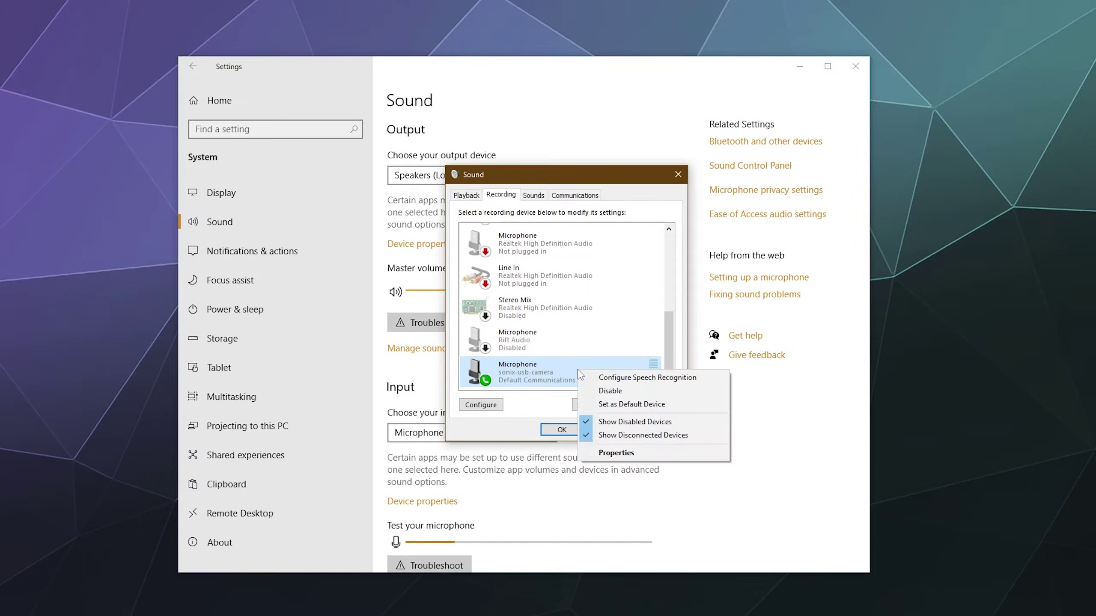
click(610, 391)
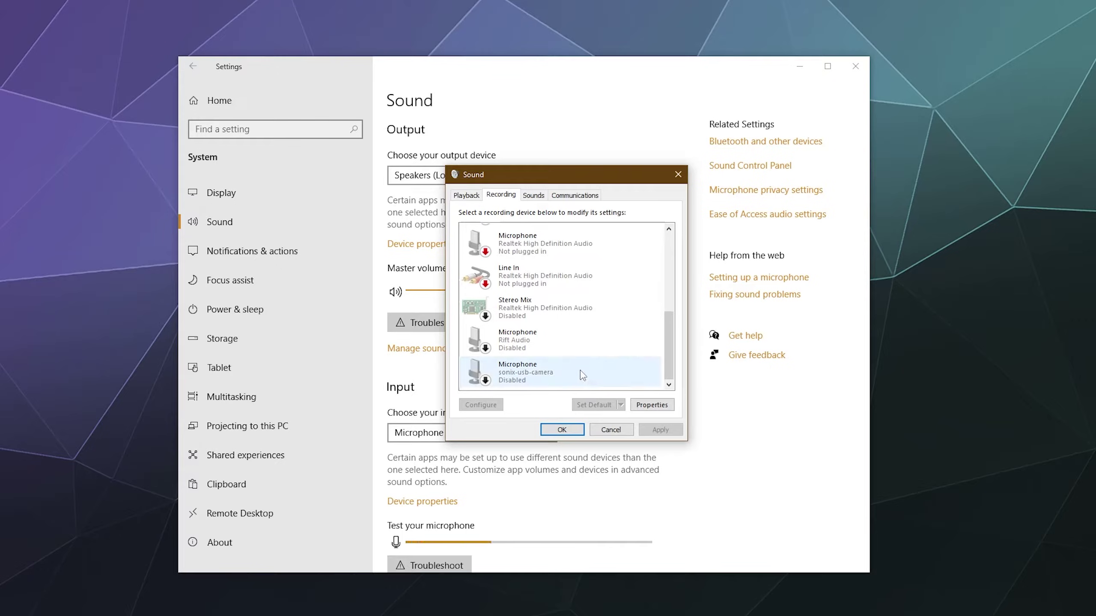
click(570, 386)
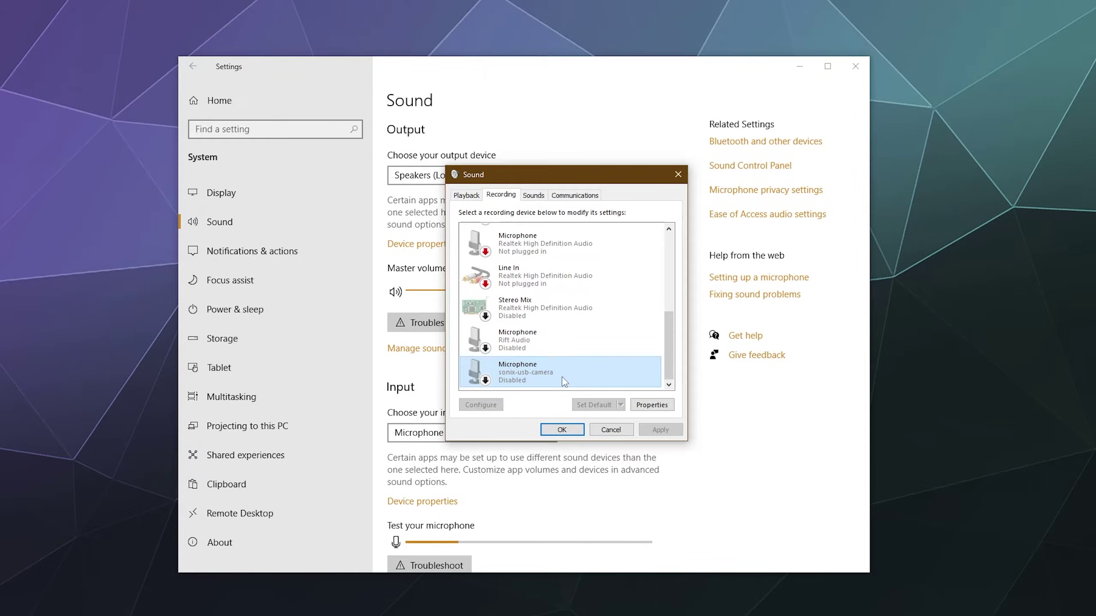
scroll(560, 376, up, 2)
scroll(555, 272, down, 2)
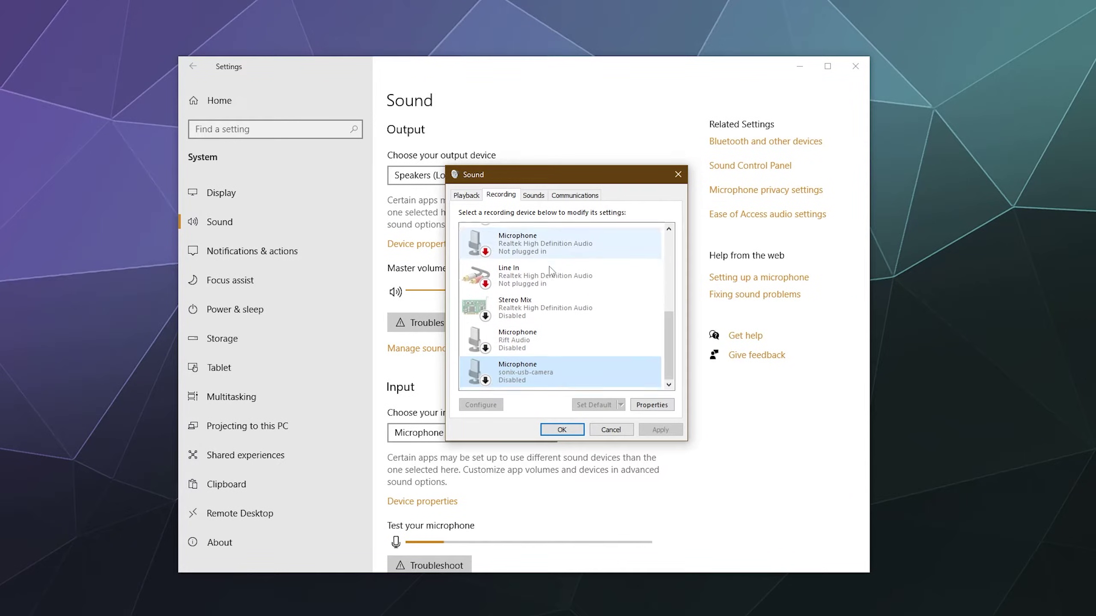
right_click(566, 377)
click(592, 380)
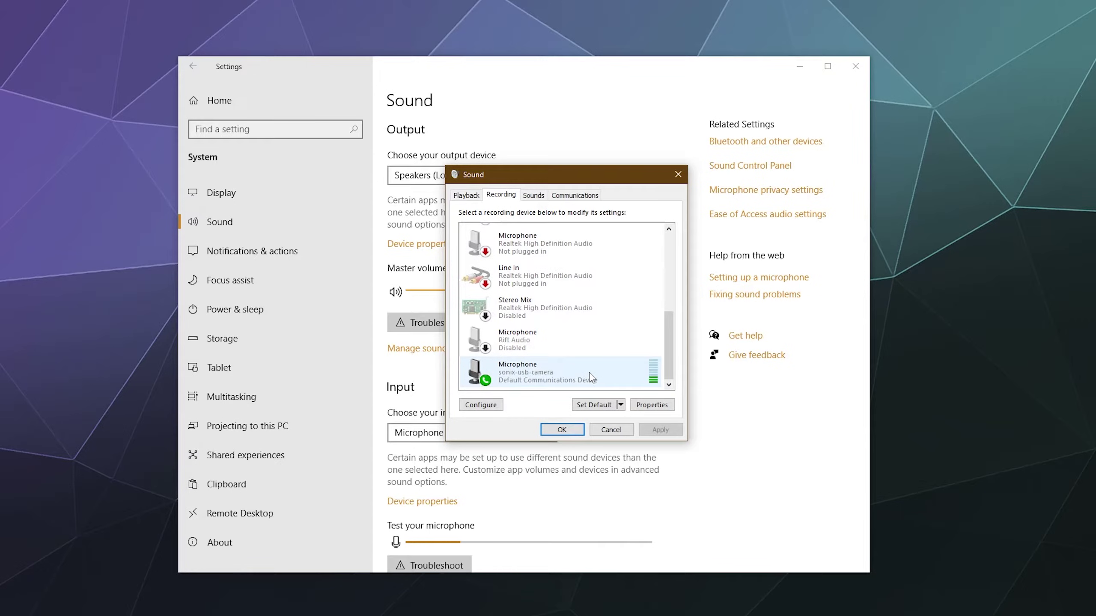
right_click(591, 376)
click(625, 394)
scroll(578, 367, up, 3)
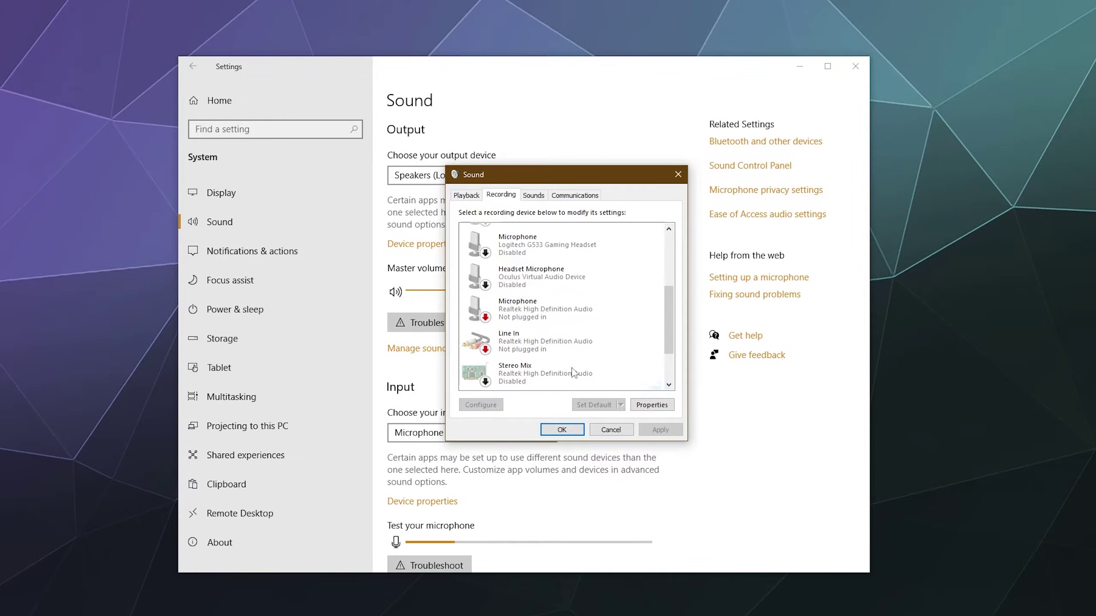
- Select the BLUE Yeti PRO microphone and inspect its options without changing anything
drag(664, 320, 664, 240)
click(565, 276)
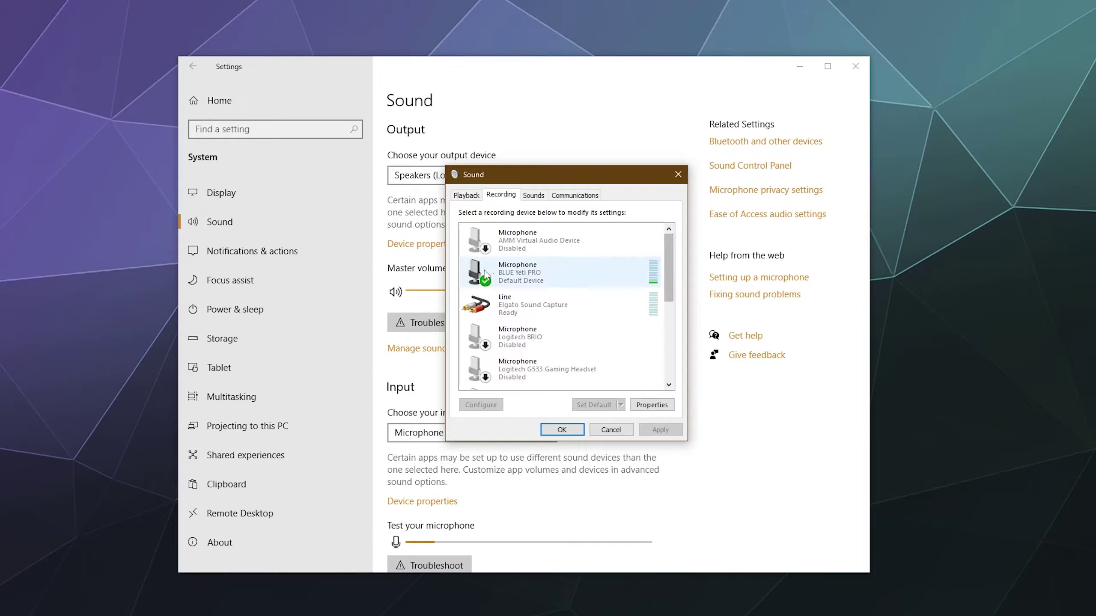
right_click(564, 273)
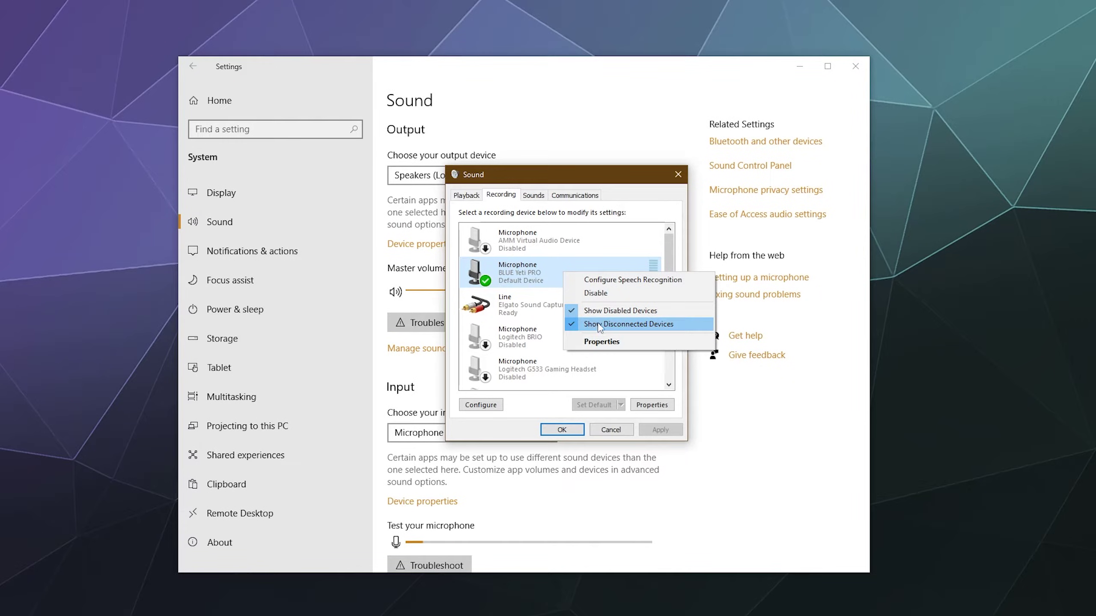
click(546, 254)
click(555, 268)
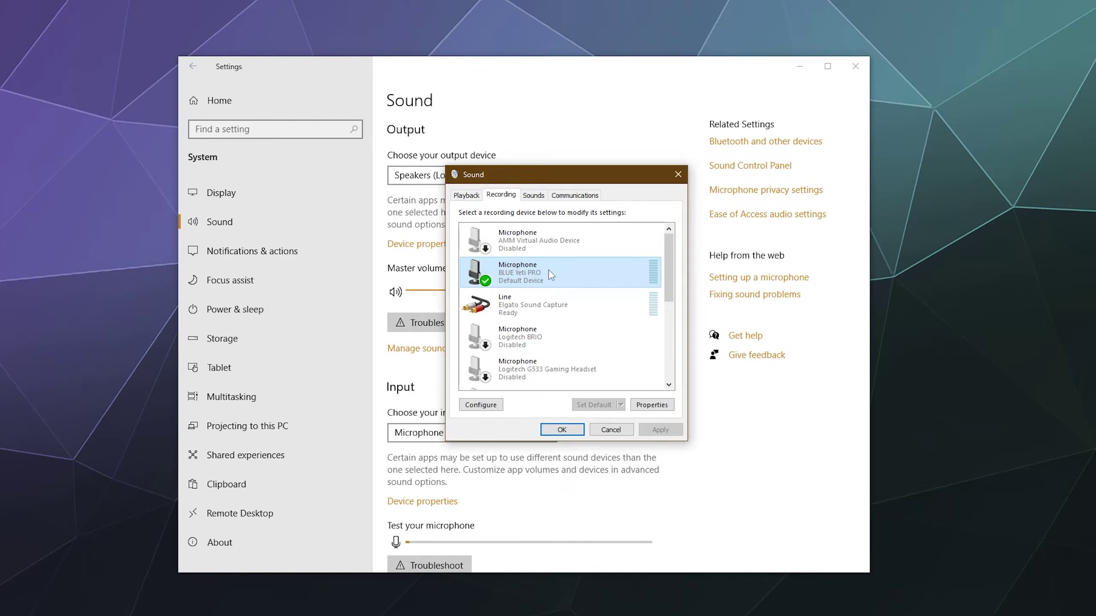
right_click(549, 271)
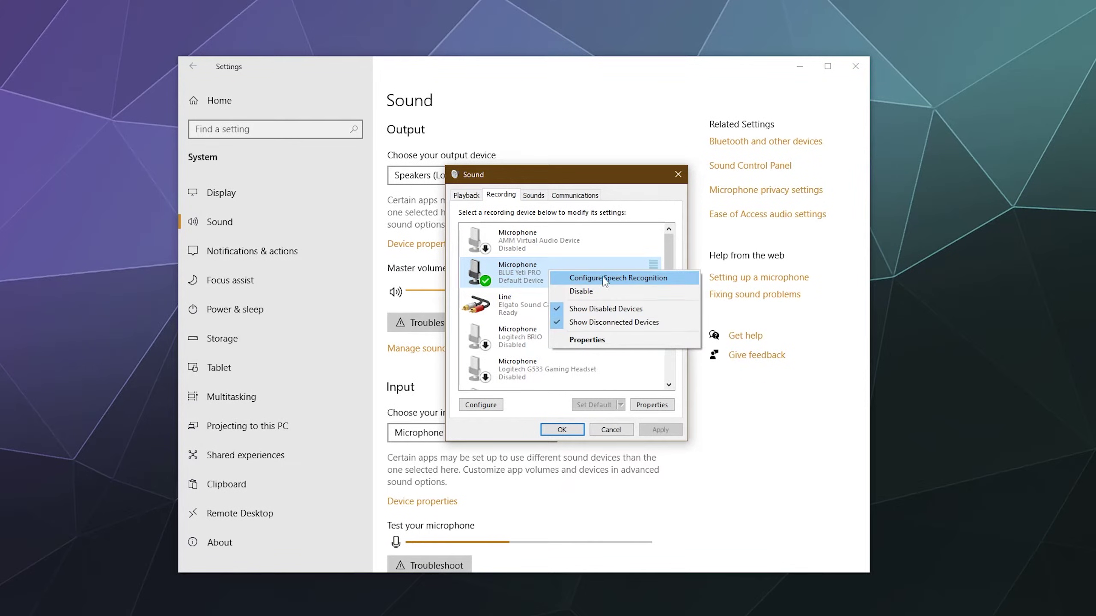
click(523, 261)
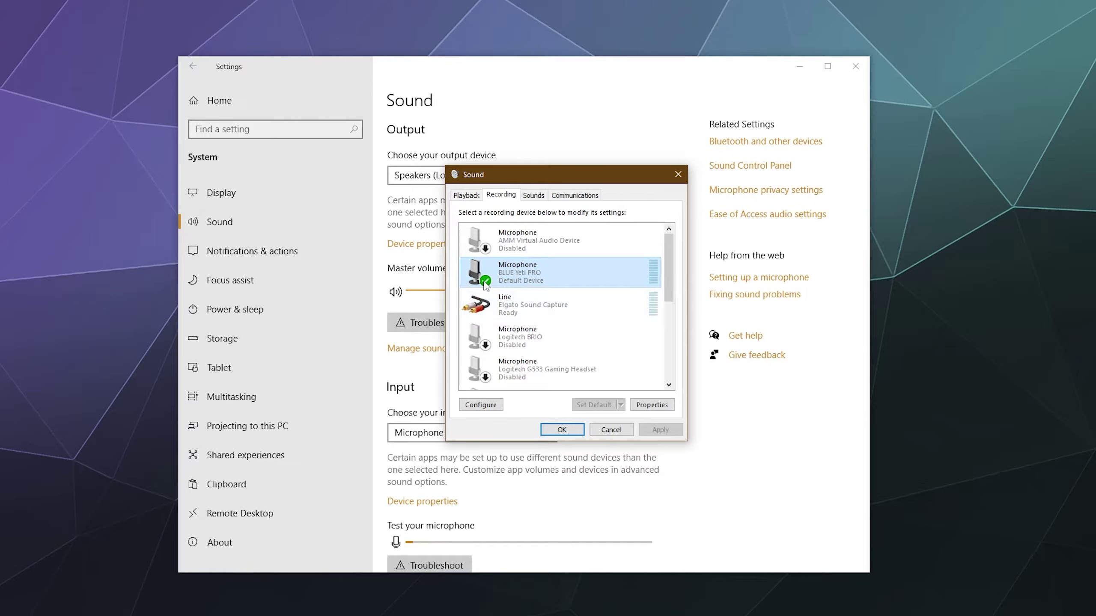
- Set the Elgato Line input, then BLUE Yeti PRO, as default communication device
right_click(595, 313)
click(629, 348)
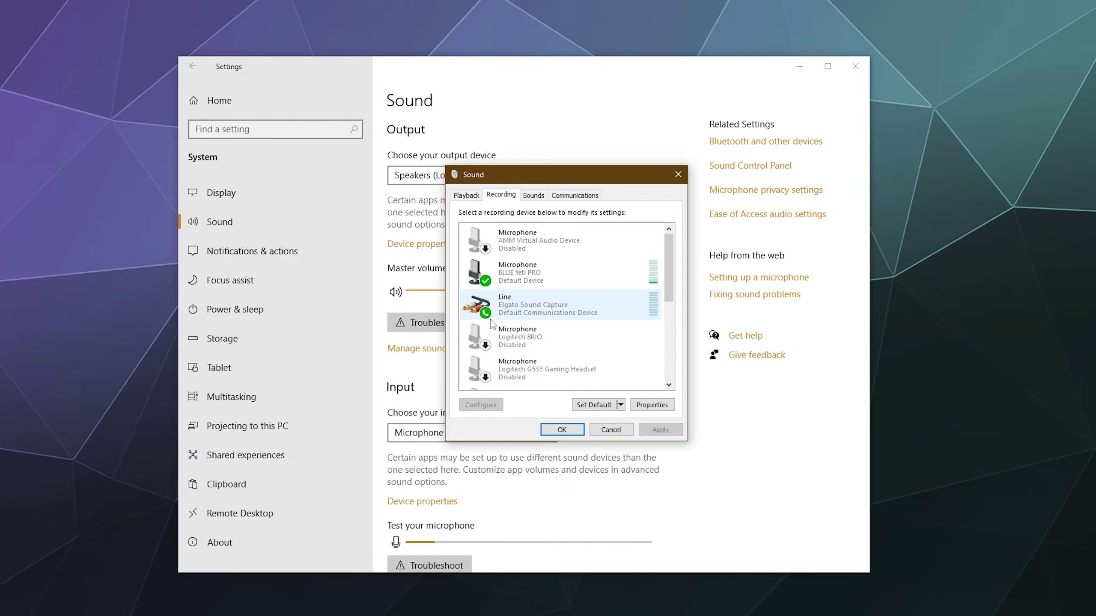
right_click(564, 272)
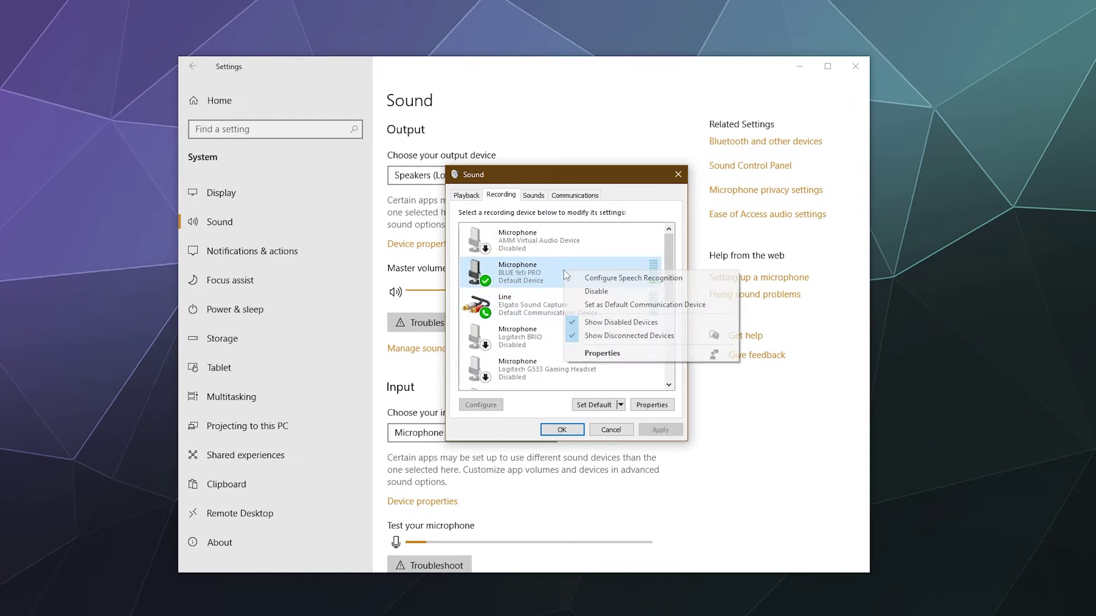
click(611, 304)
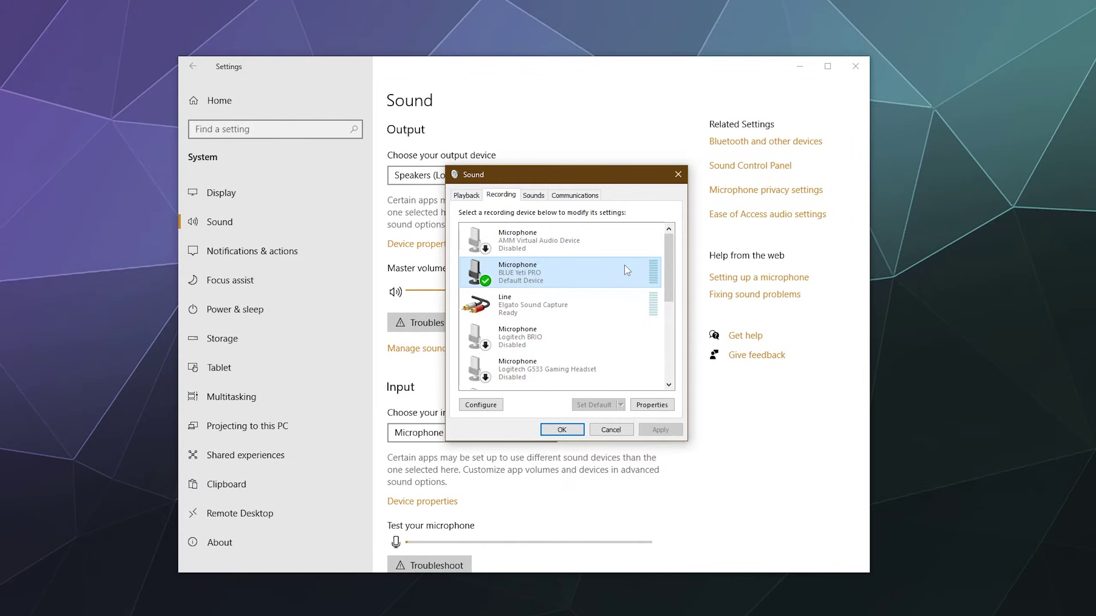
- Recentre the Sound dialog and open BLUE Yeti PRO Properties on the Listen tab, keeping the device enabled
drag(597, 177, 960, 167)
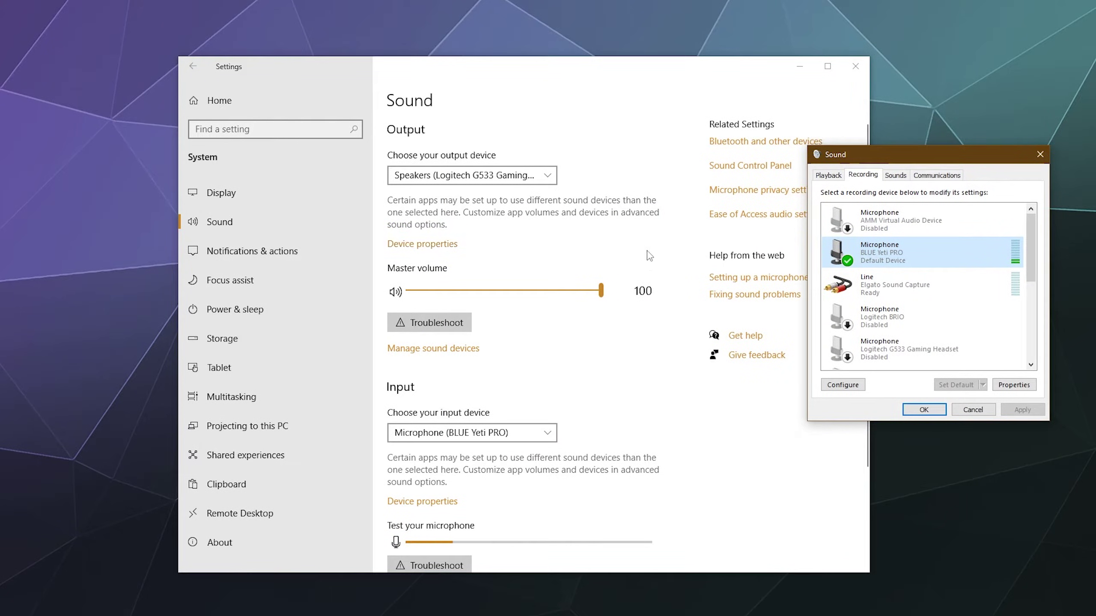
drag(942, 157, 548, 156)
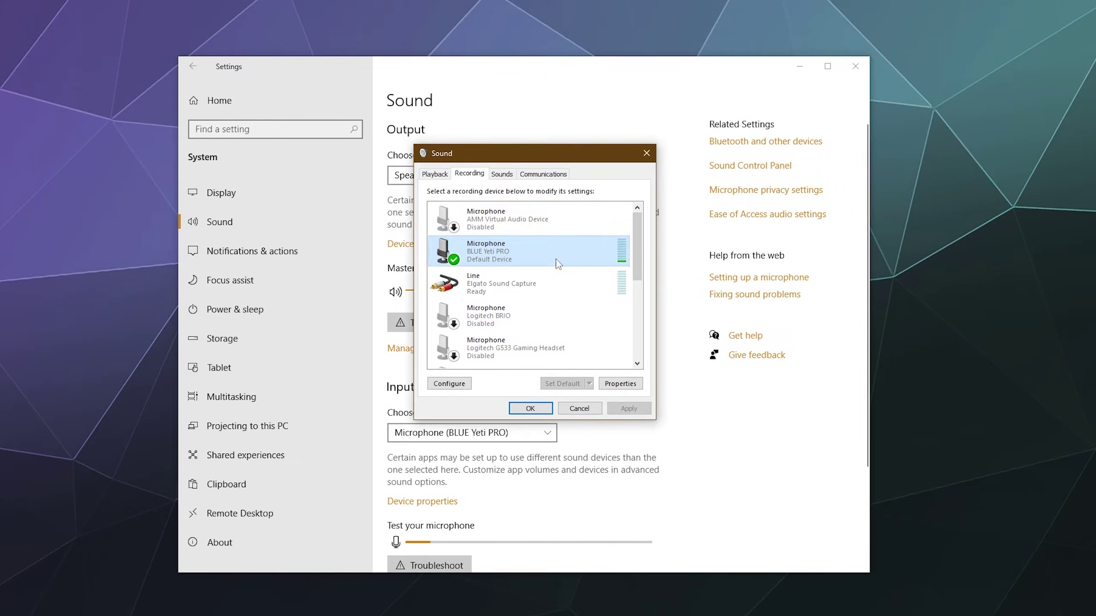
click(640, 383)
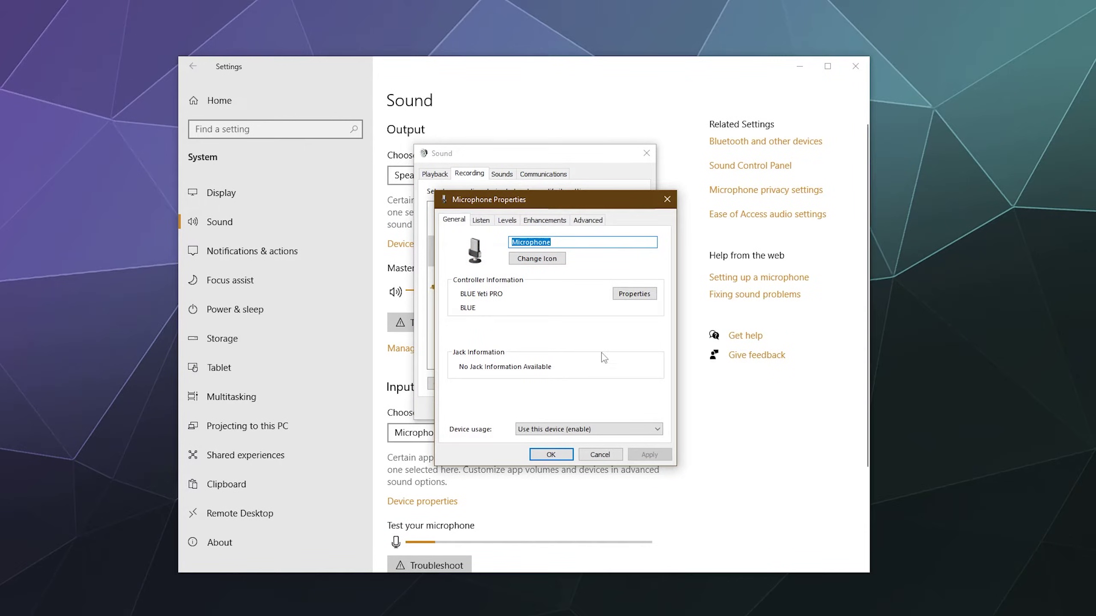
click(589, 428)
click(589, 441)
click(491, 223)
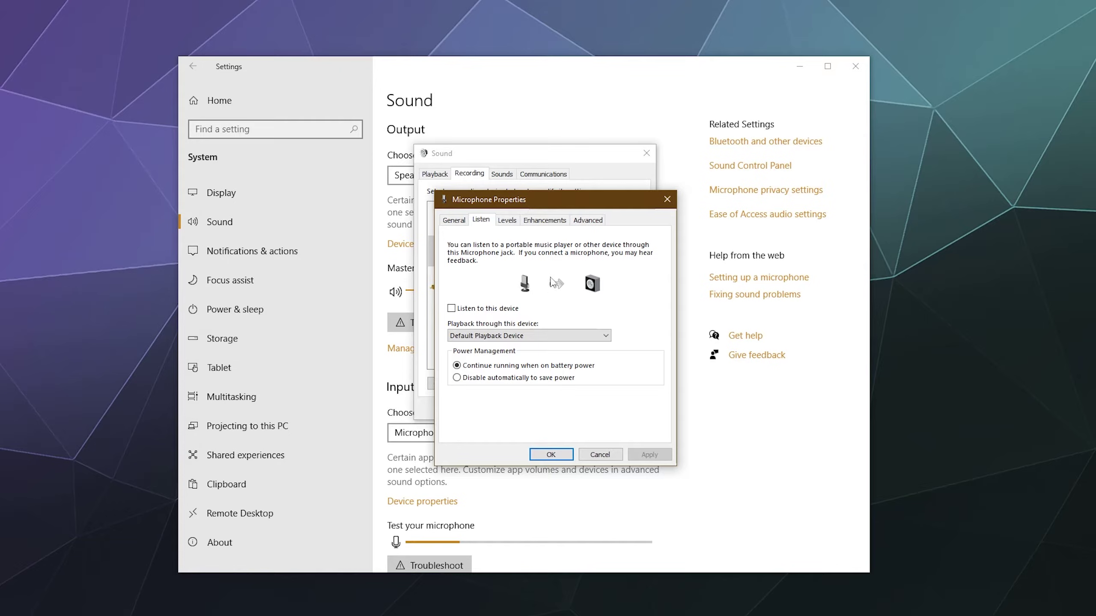
- Browse the Levels, Enhancements and Listen tabs, ending on Advanced showing 1 channel, 24 bit, 48000 Hz
click(513, 222)
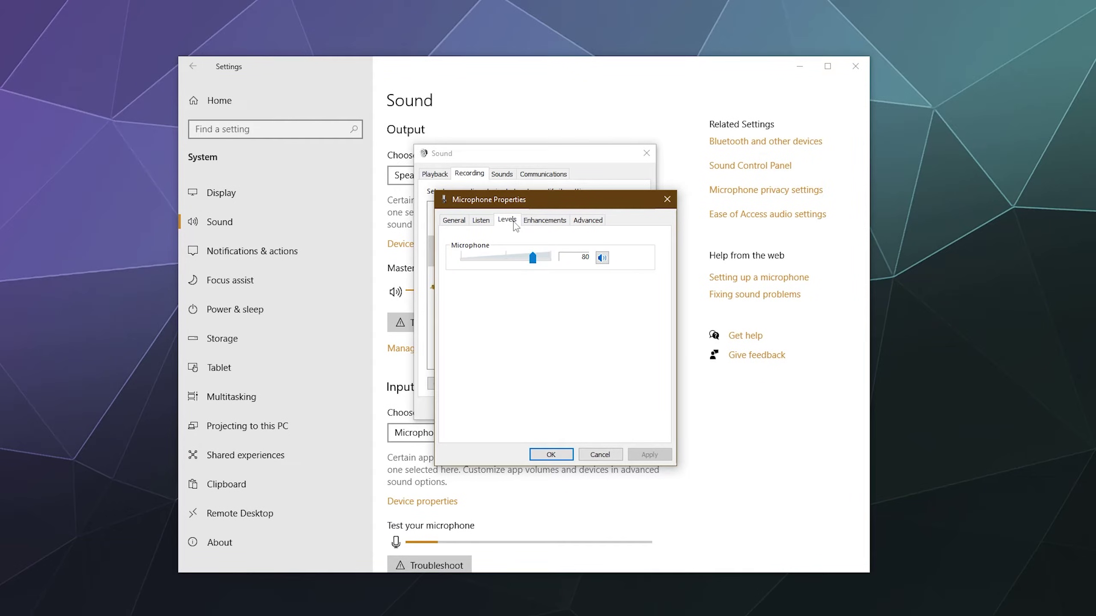
click(556, 222)
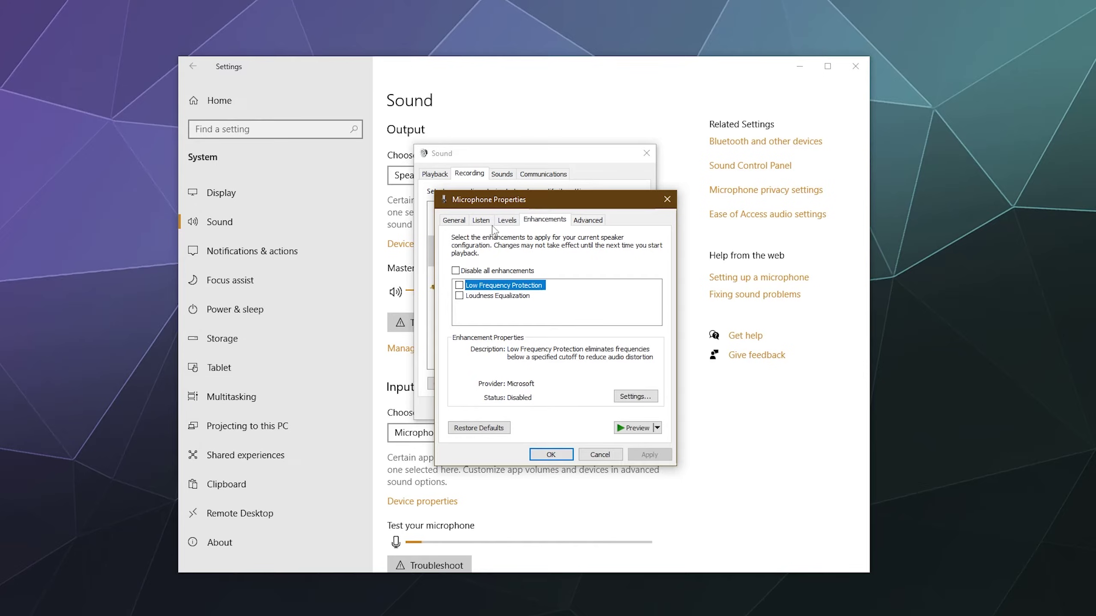
click(480, 220)
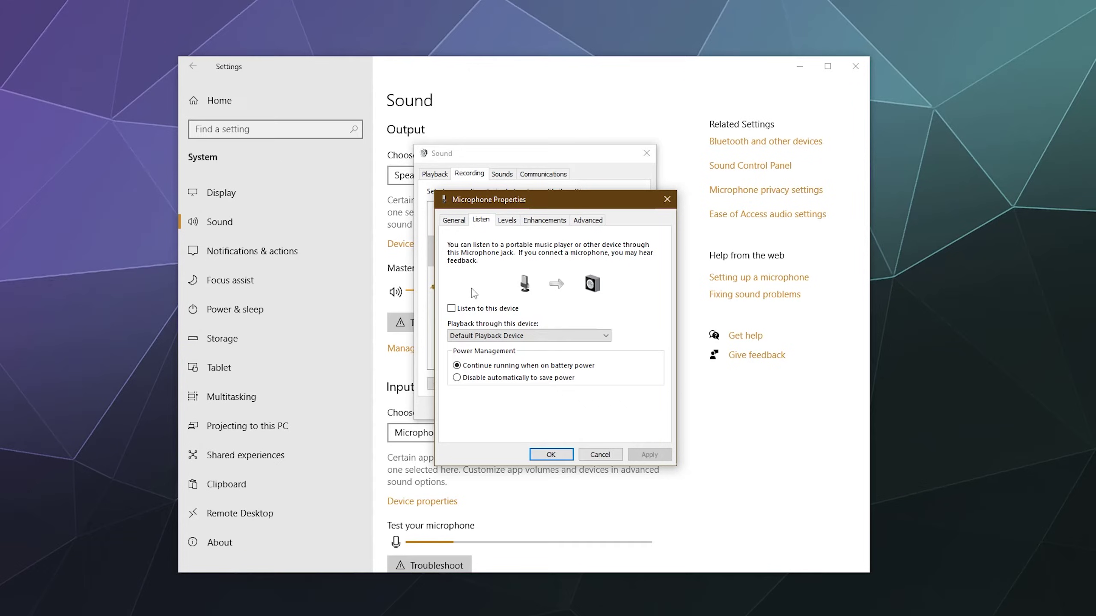
click(545, 220)
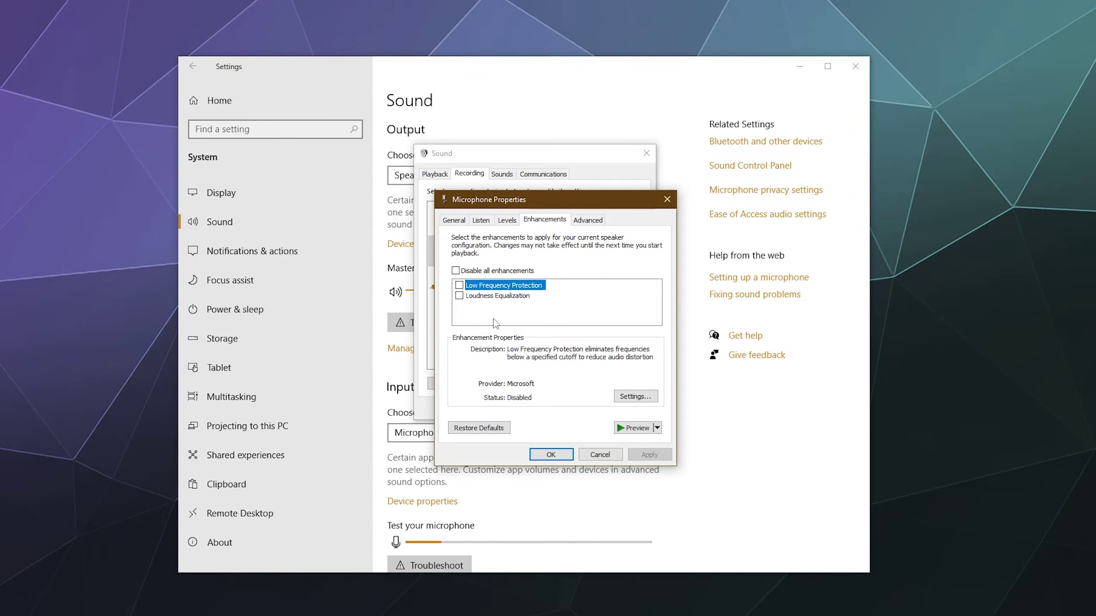
click(587, 220)
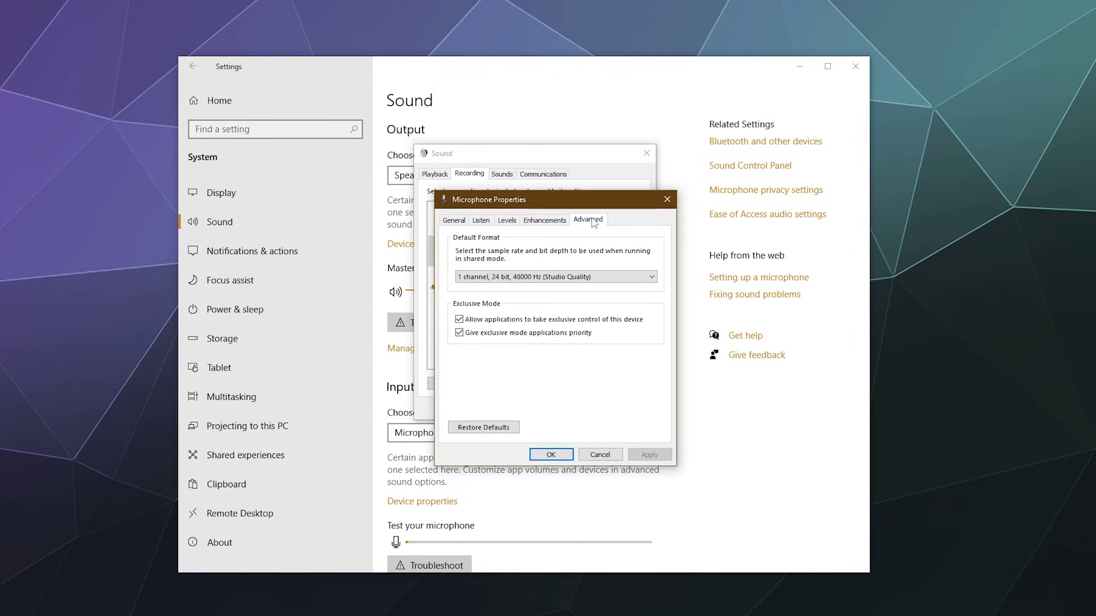
- Set the BLUE Yeti PRO's default format to 2 channel, 24 bit, 48000 Hz (Studio Quality), keeping level 80, and save
click(509, 276)
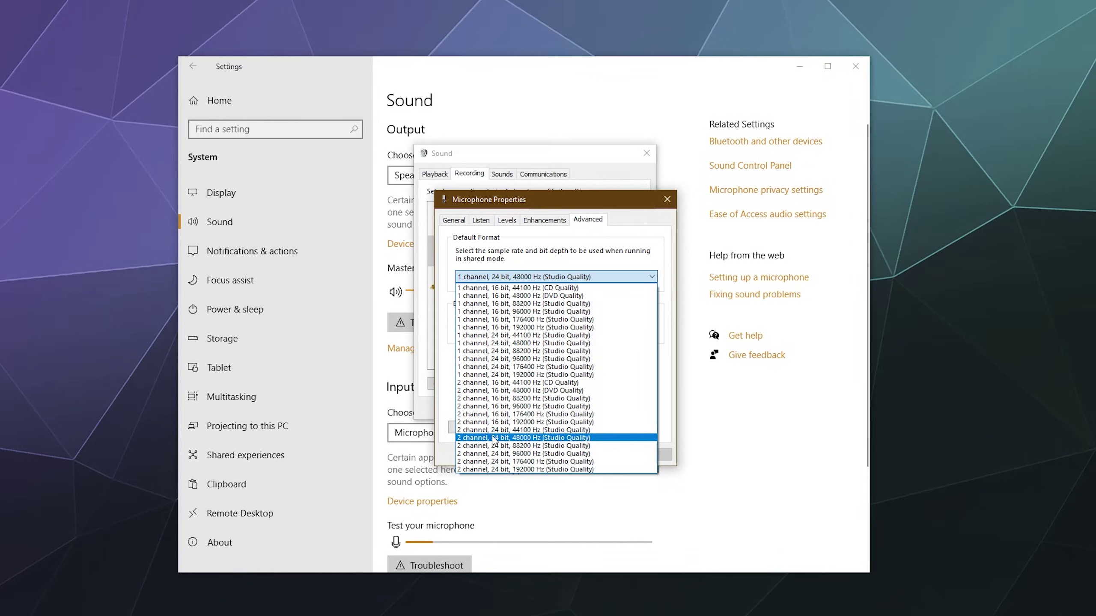
click(531, 438)
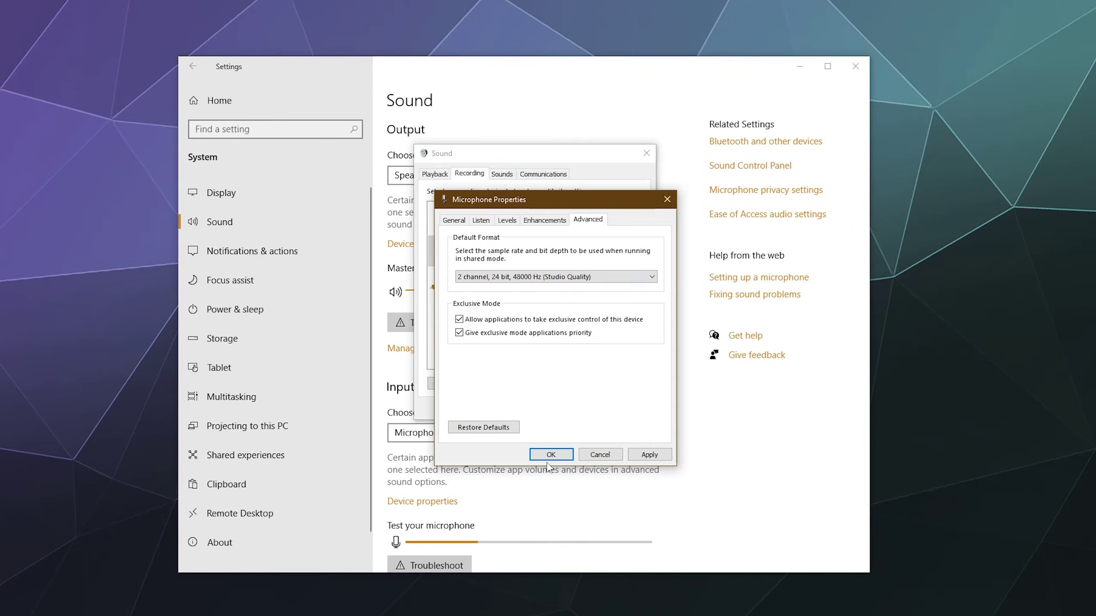
click(460, 222)
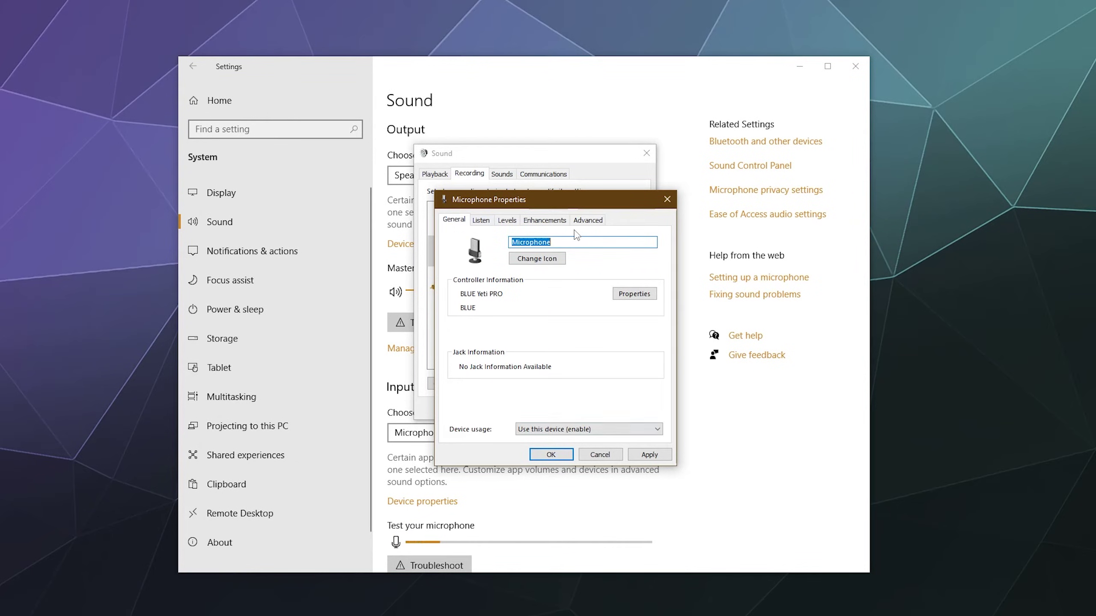
click(585, 223)
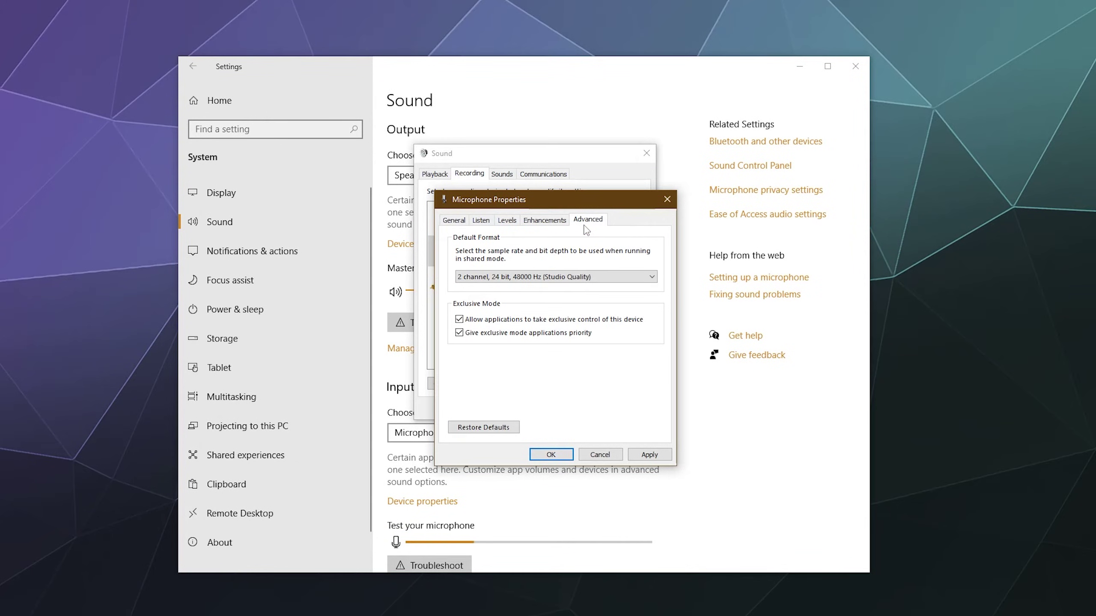
click(506, 220)
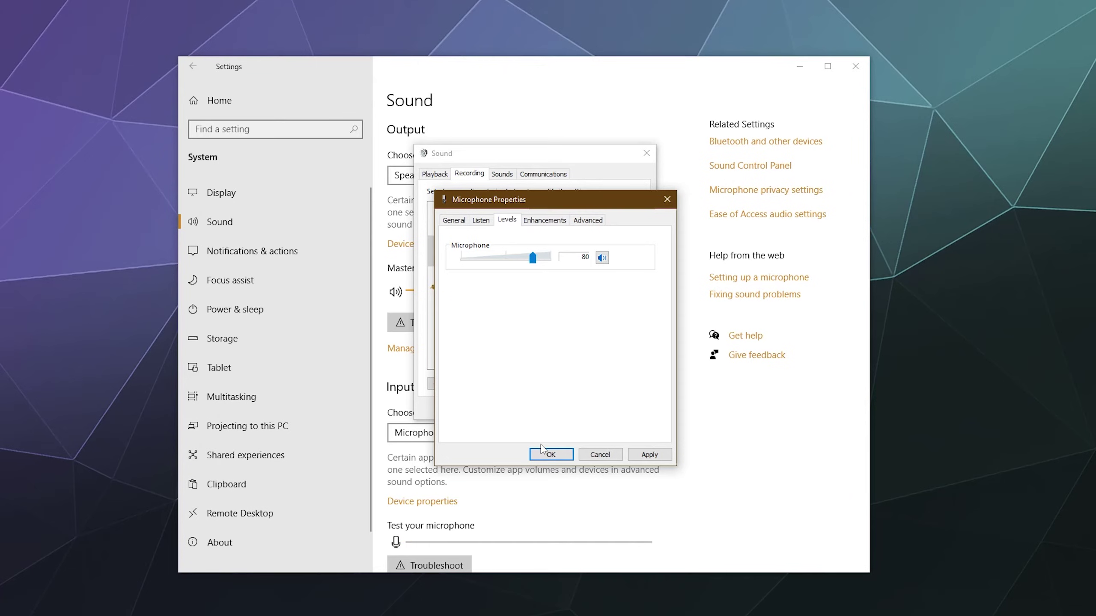
click(547, 454)
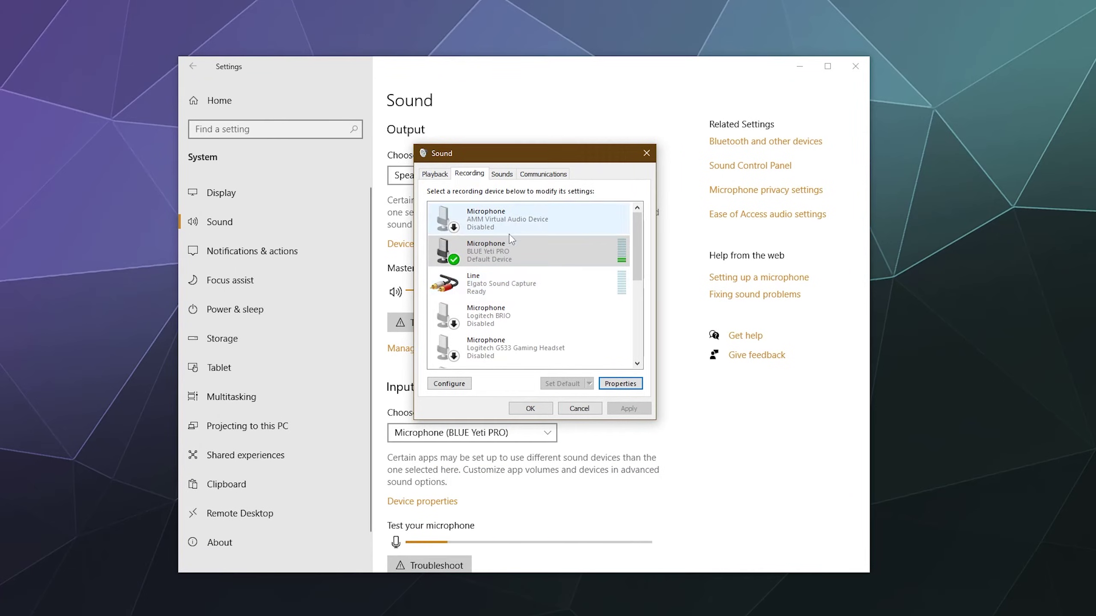
- Select BLUE Yeti PRO, compare the Playback and Recording device lists, and move the Sound dialog lower-right
click(509, 248)
click(501, 173)
click(470, 174)
click(440, 174)
click(467, 177)
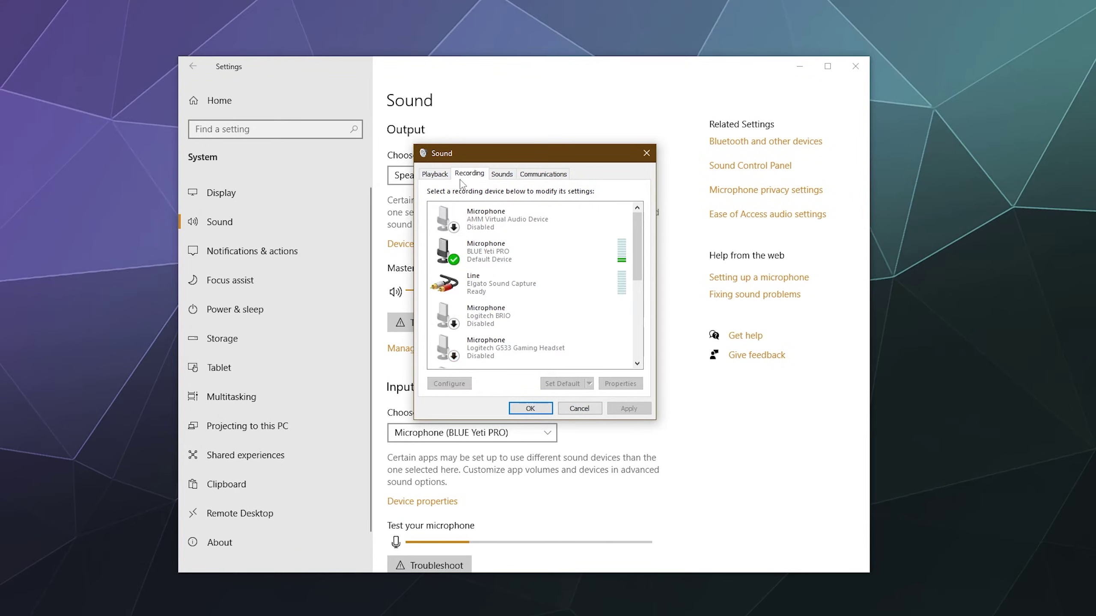
click(444, 176)
click(469, 174)
drag(469, 161, 489, 190)
- Glance at Communications, then browse the Windows sound scheme's program events
click(563, 201)
click(522, 201)
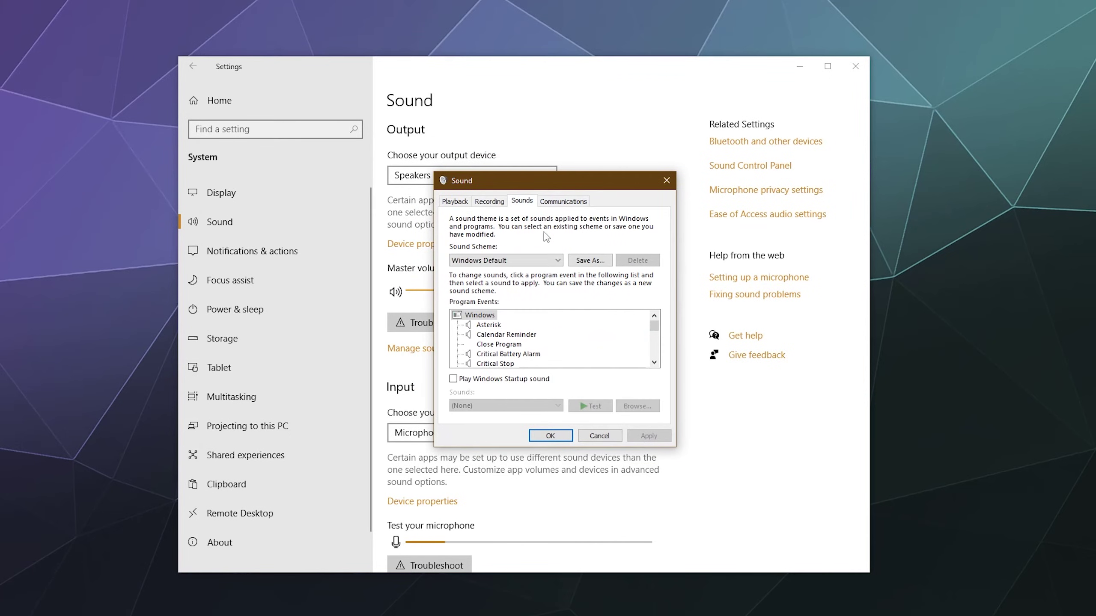
scroll(551, 344, down, 15)
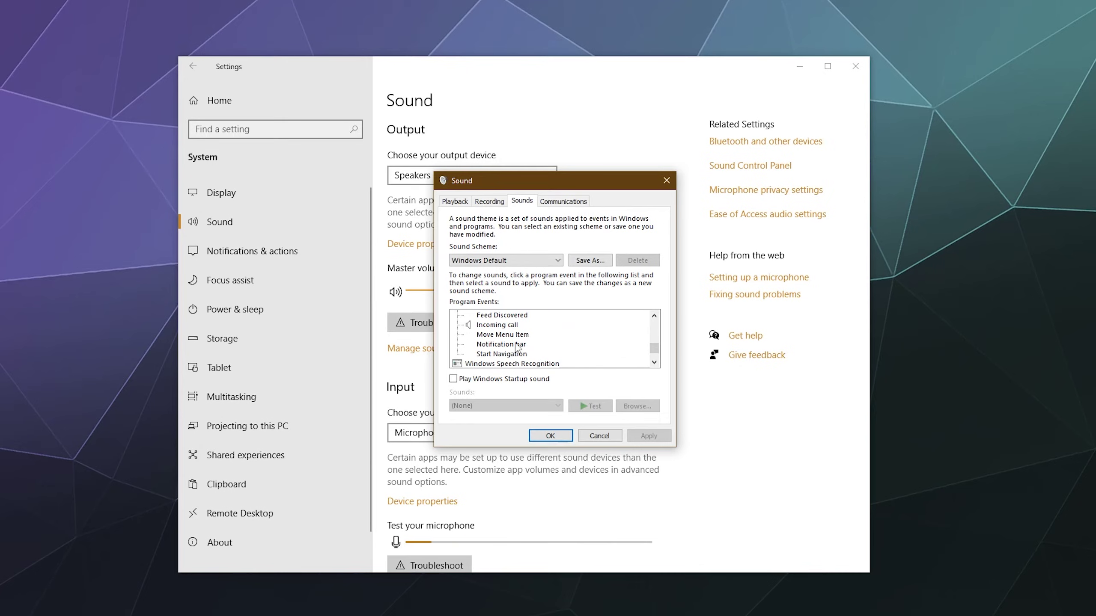
scroll(516, 343, up, 15)
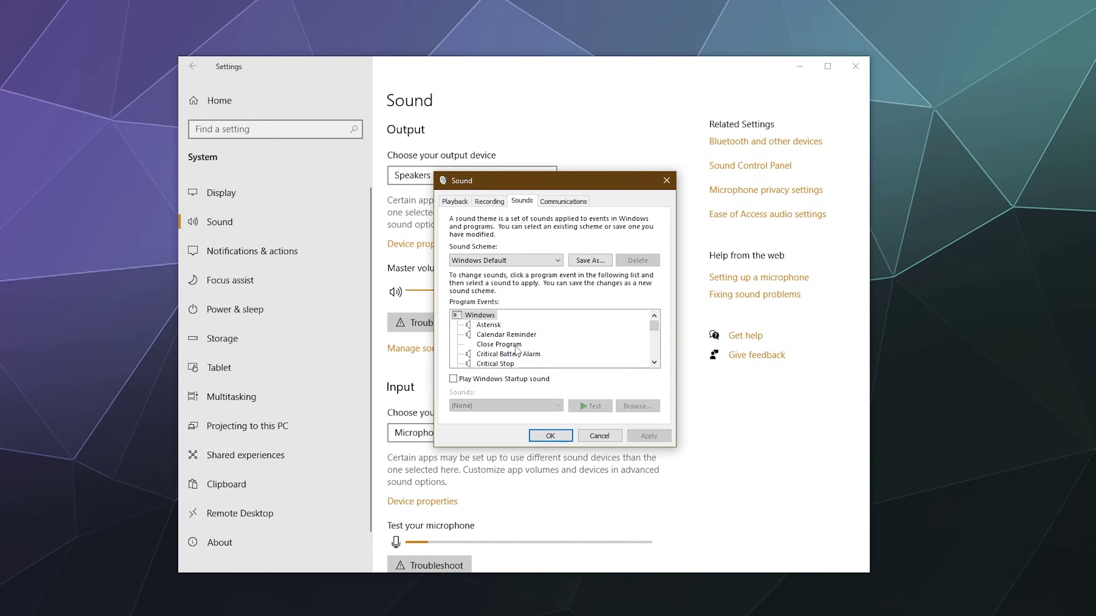
- Keep Windows Notify Calendar as Calendar Reminder's sound, then view Communications options set to Do nothing
click(509, 335)
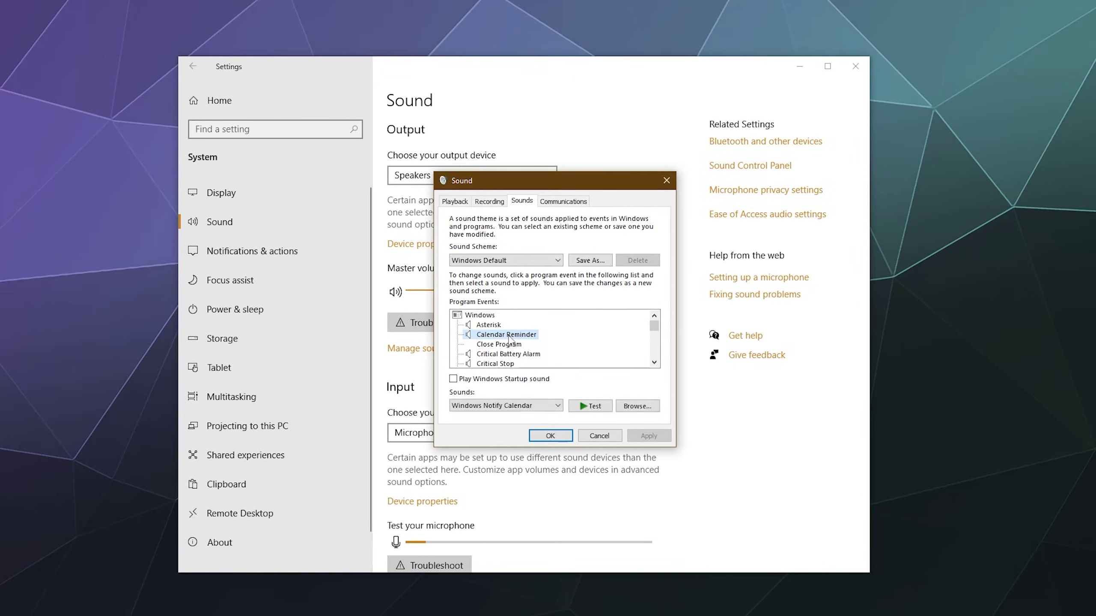
scroll(507, 344, down, 5)
scroll(506, 345, up, 5)
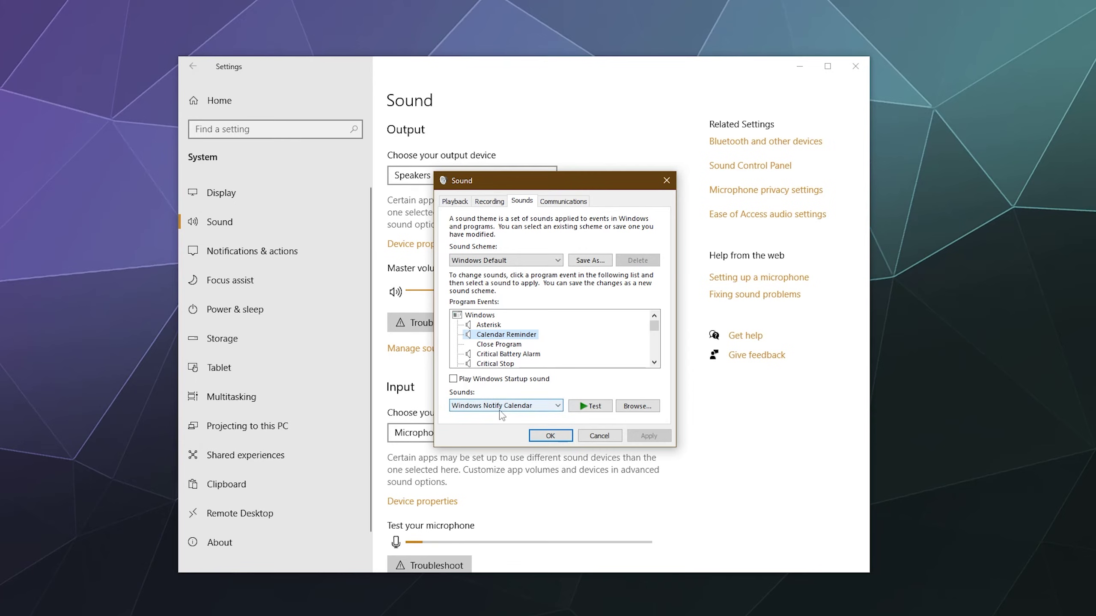
click(523, 410)
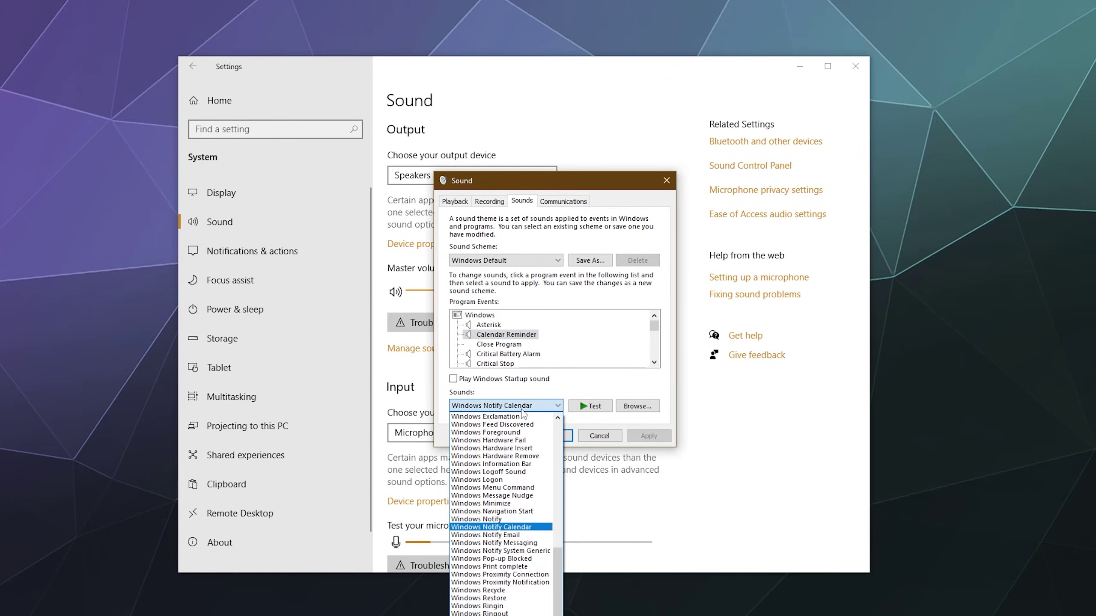
click(523, 410)
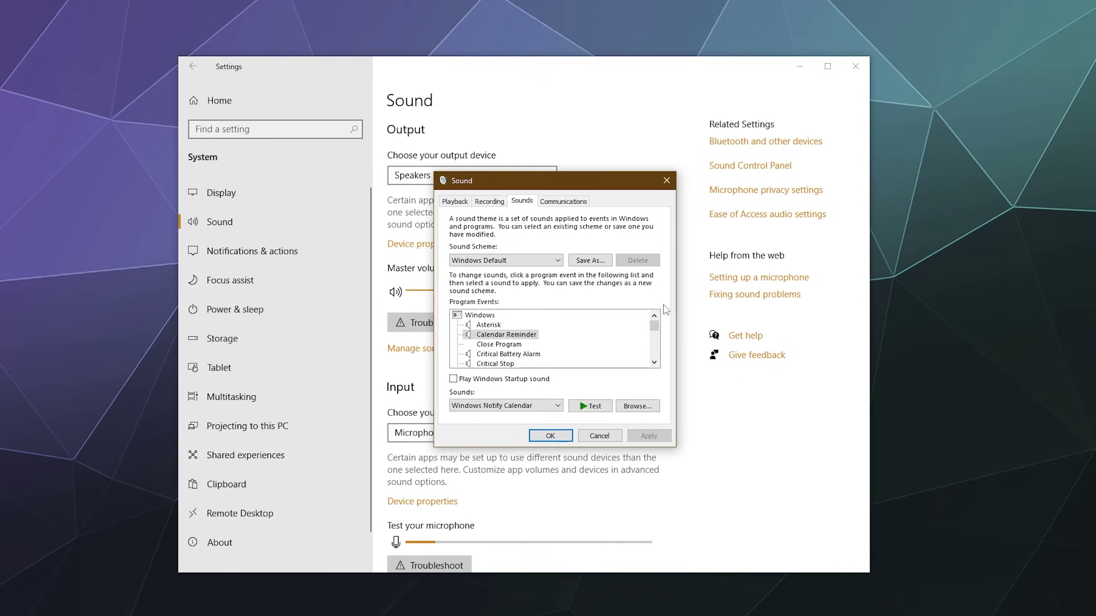
click(563, 201)
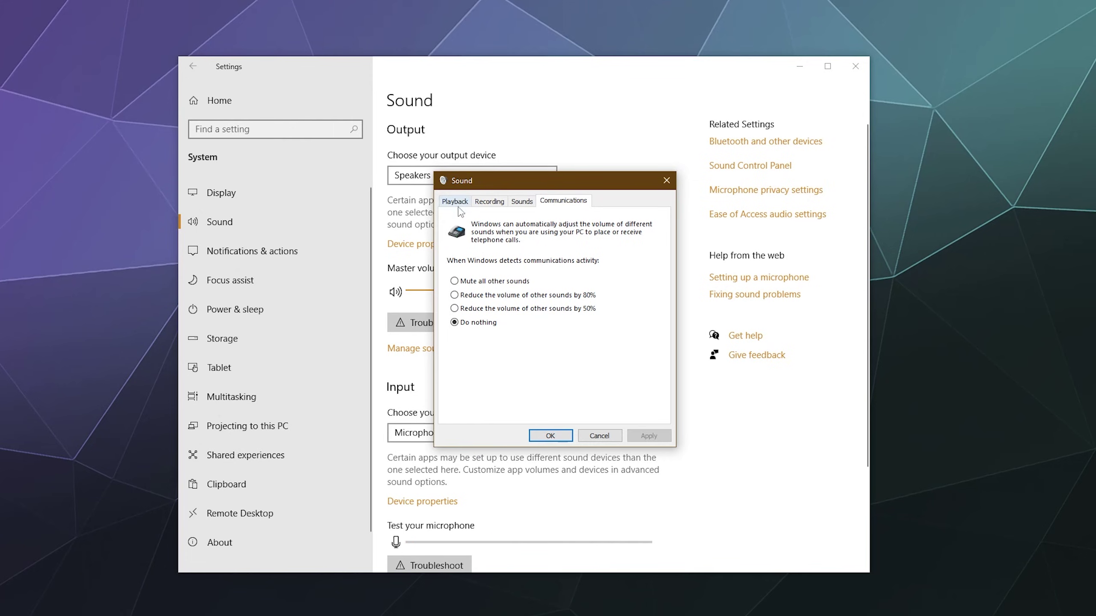
- Confirm the Sound dialog with OK, back to Settings showing Logitech G533 output and BLUE Yeti PRO input
key(ctrl+Tab)
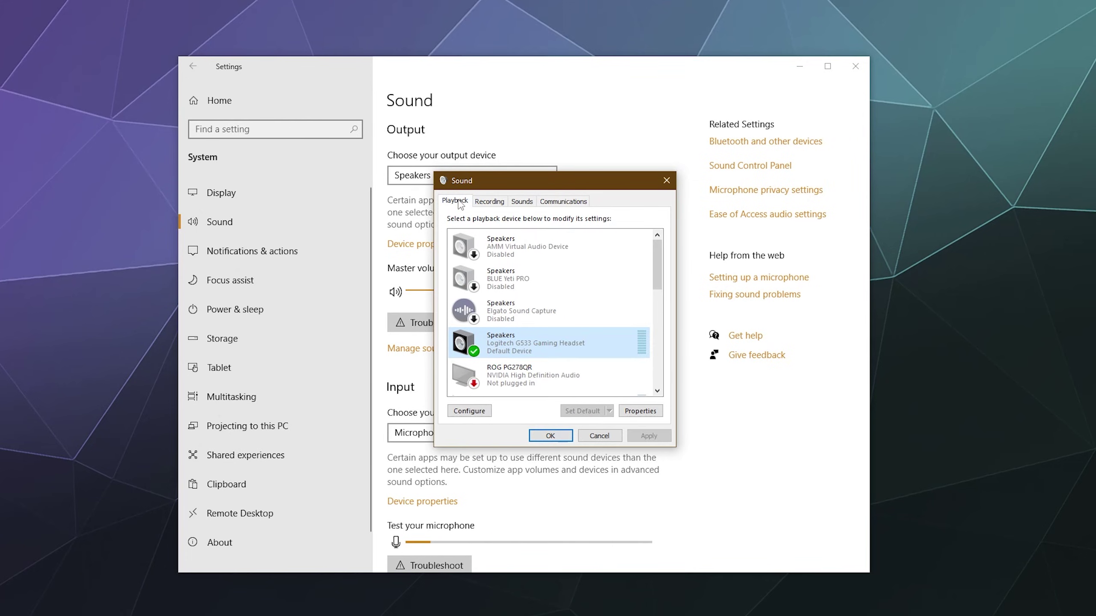
click(550, 436)
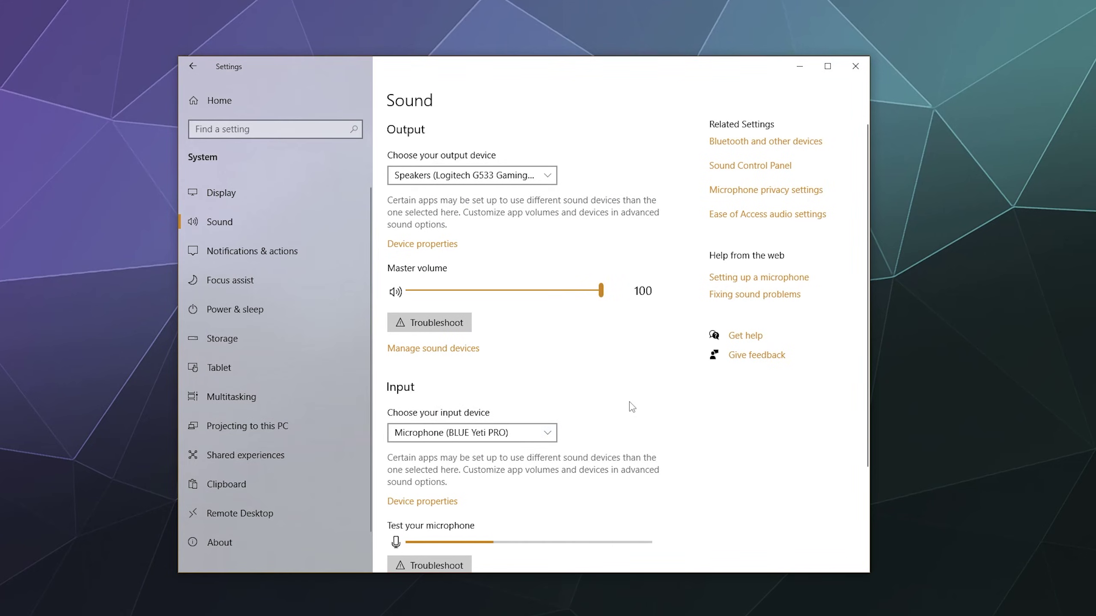